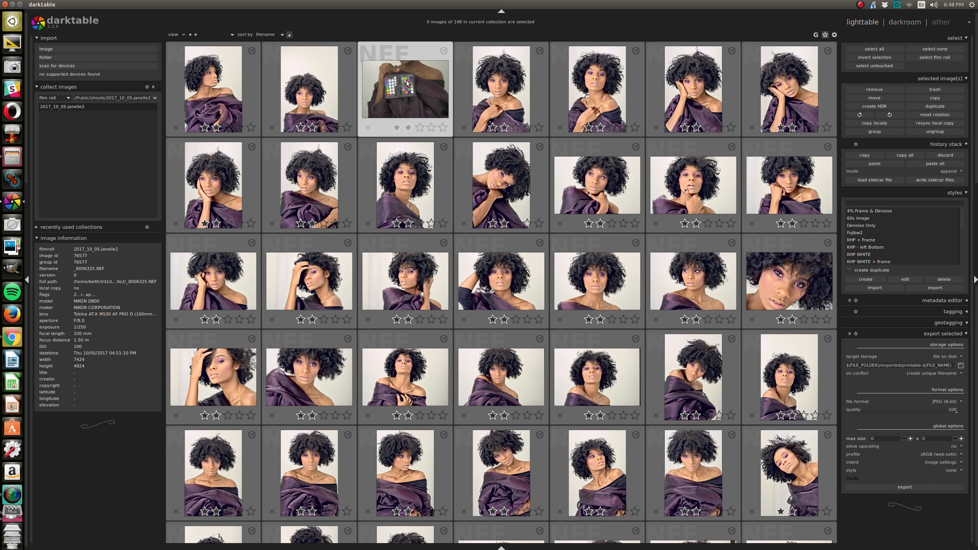
# - Enlarge the colour checker shot _8006325.NEF in the lighttable and open it in the darkroom
pyautogui.keyDown('ctrl'); pyautogui.scroll(2, 407, 83); pyautogui.keyUp('ctrl')
pyautogui.keyDown('ctrl'); pyautogui.scroll(3, 406, 153); pyautogui.keyUp('ctrl')
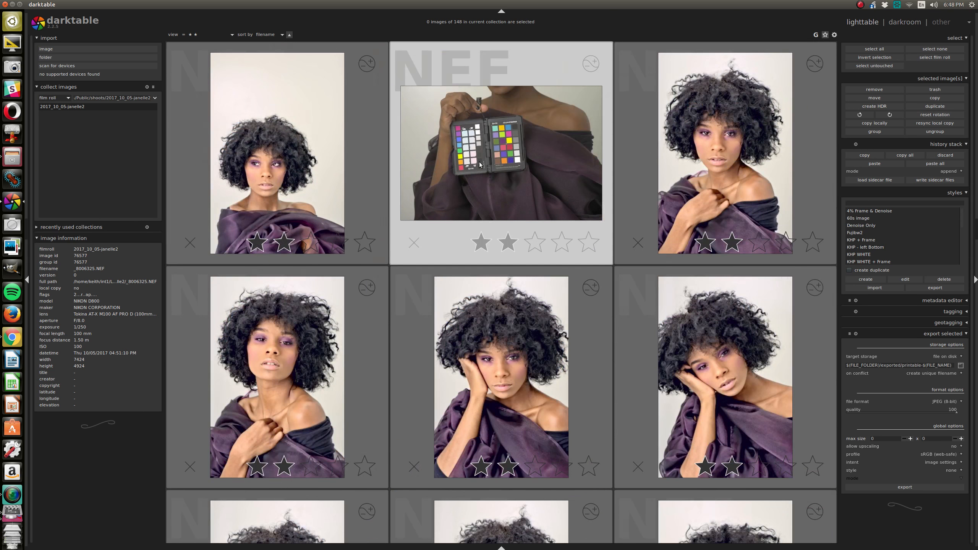
pyautogui.keyDown('ctrl'); pyautogui.scroll(1, 407, 216); pyautogui.keyUp('ctrl')
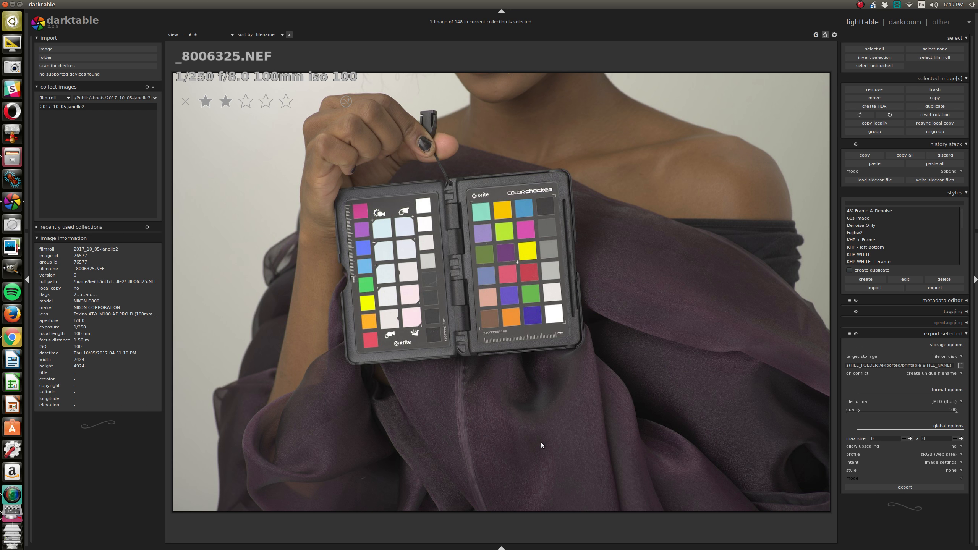
pyautogui.press('d')
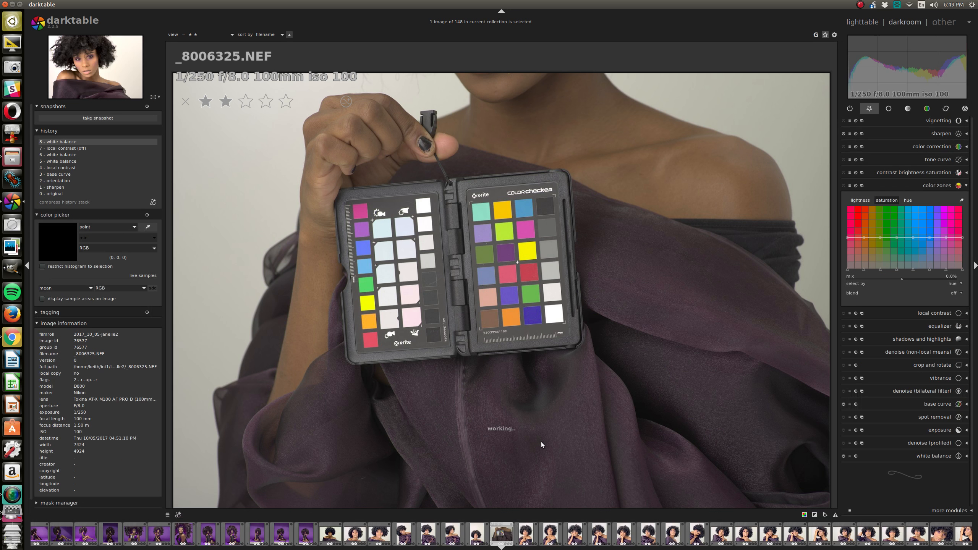
# - Set the white balance preset to spot and sample an area inside the fourth light patch in the colour checker's pale column
pyautogui.click(932, 456)
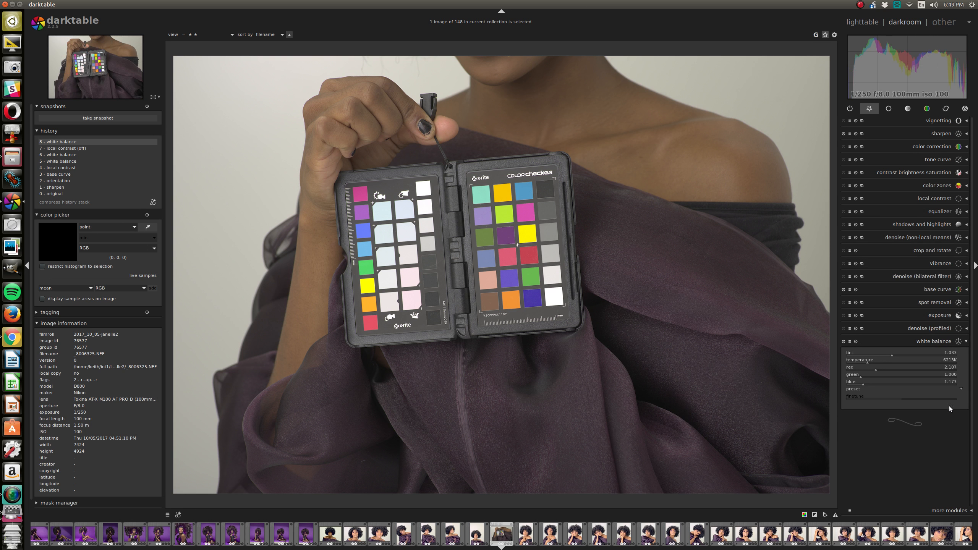
pyautogui.click(956, 390)
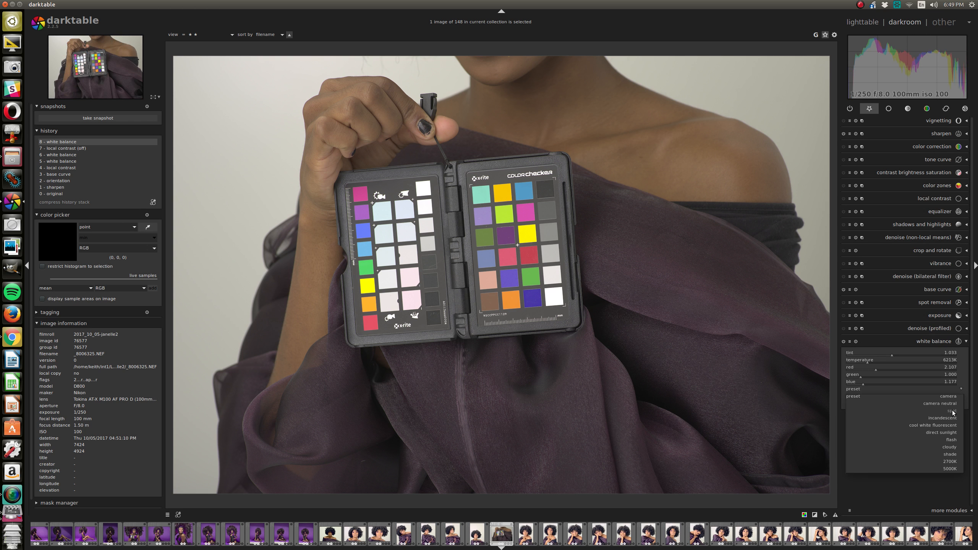
pyautogui.click(953, 411)
pyautogui.click(962, 389)
pyautogui.click(940, 415)
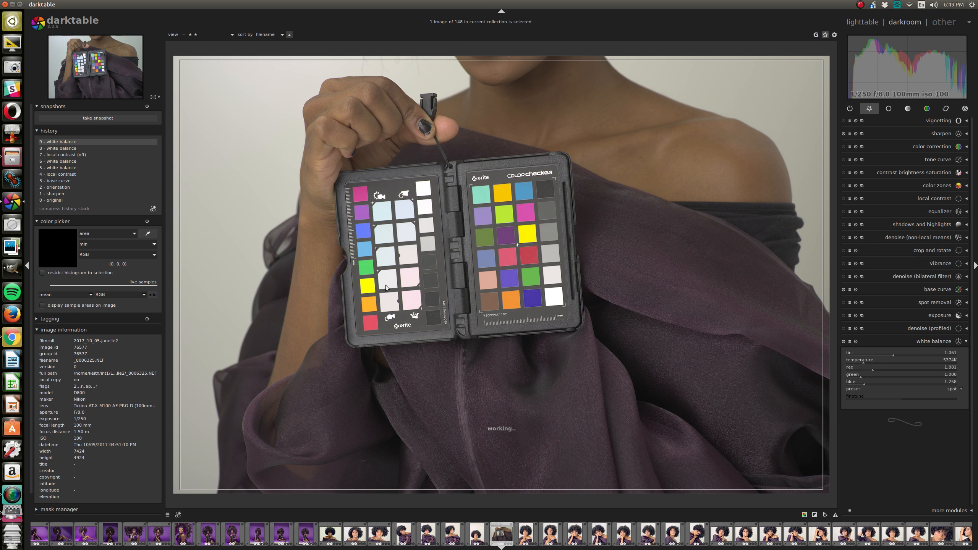
pyautogui.moveTo(385, 275); pyautogui.dragTo(397, 286)
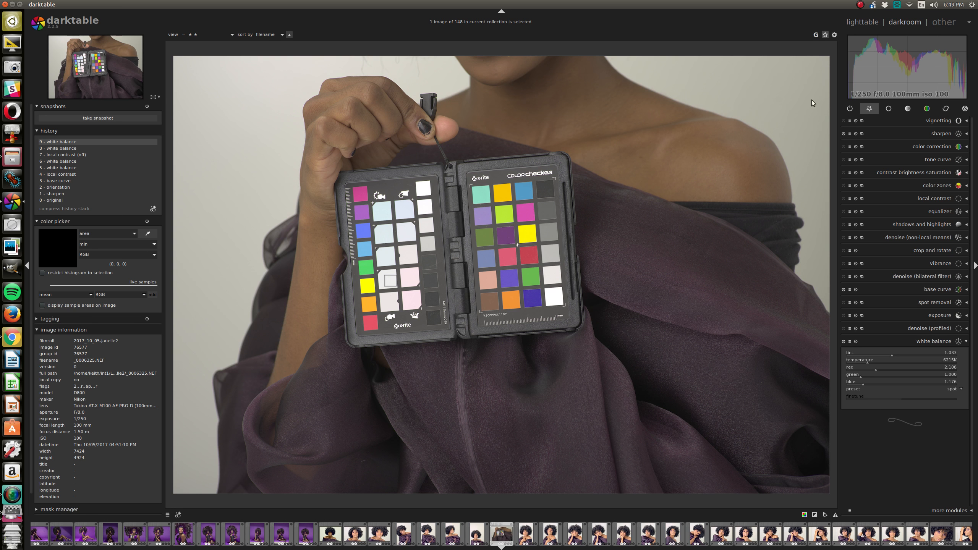
# - Return to the lighttable and copy only the white balance entry from the colour checker image's history stack
pyautogui.press('l')
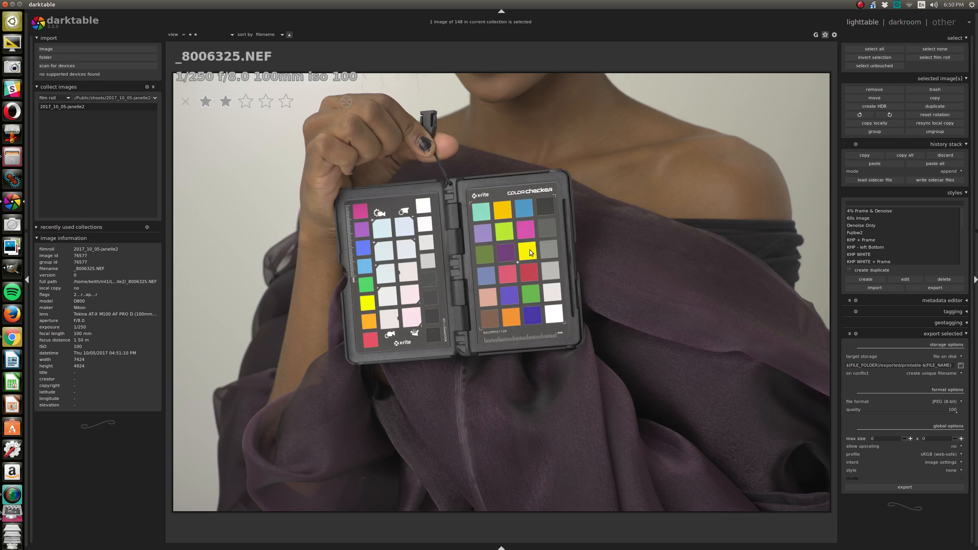
pyautogui.scroll(-3, 542, 254)
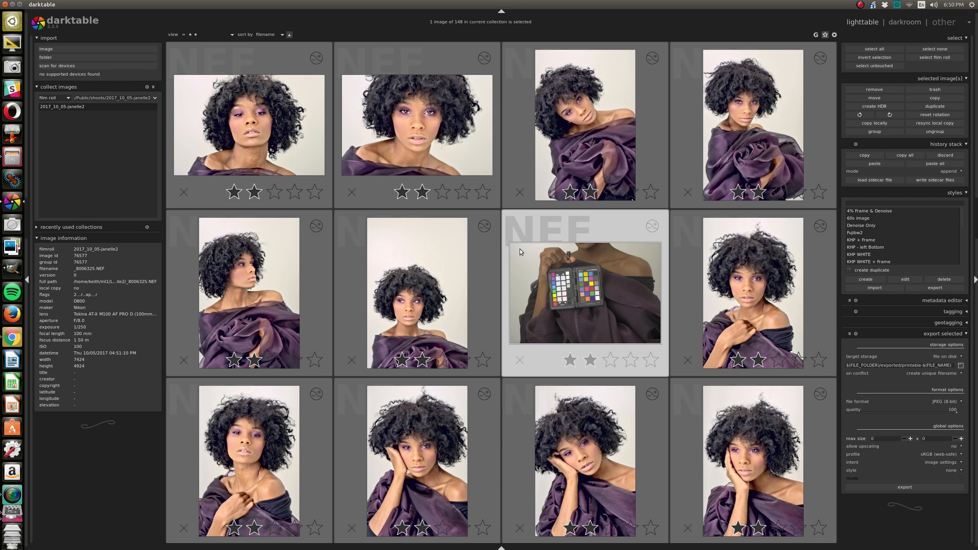
pyautogui.click(865, 155)
pyautogui.click(519, 341)
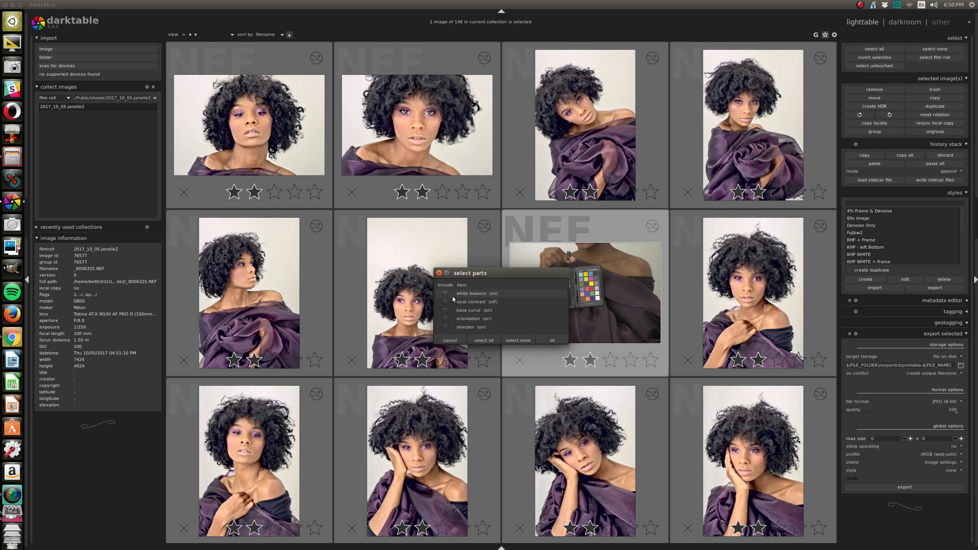
pyautogui.click(552, 340)
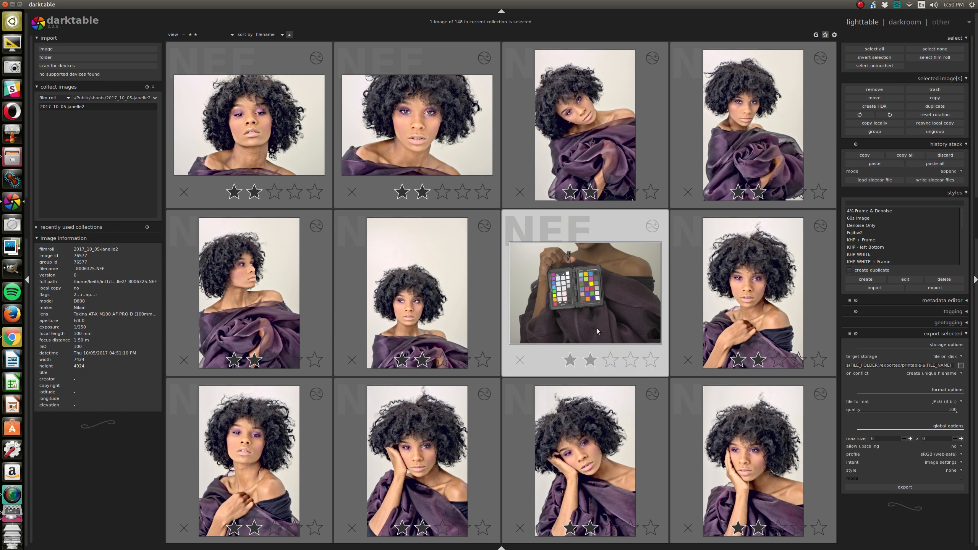
pyautogui.keyDown('shift'); pyautogui.click(755, 154); pyautogui.keyUp('shift')
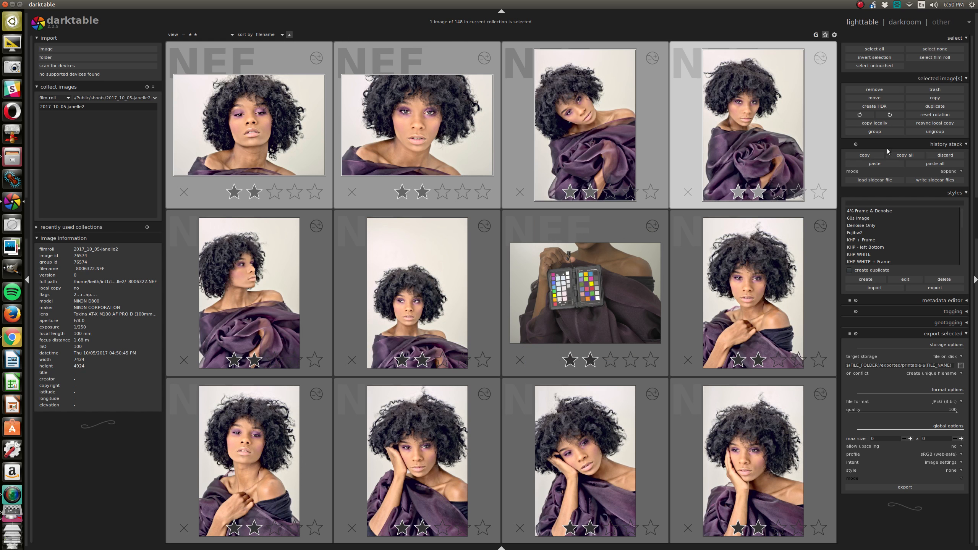
pyautogui.click(874, 164)
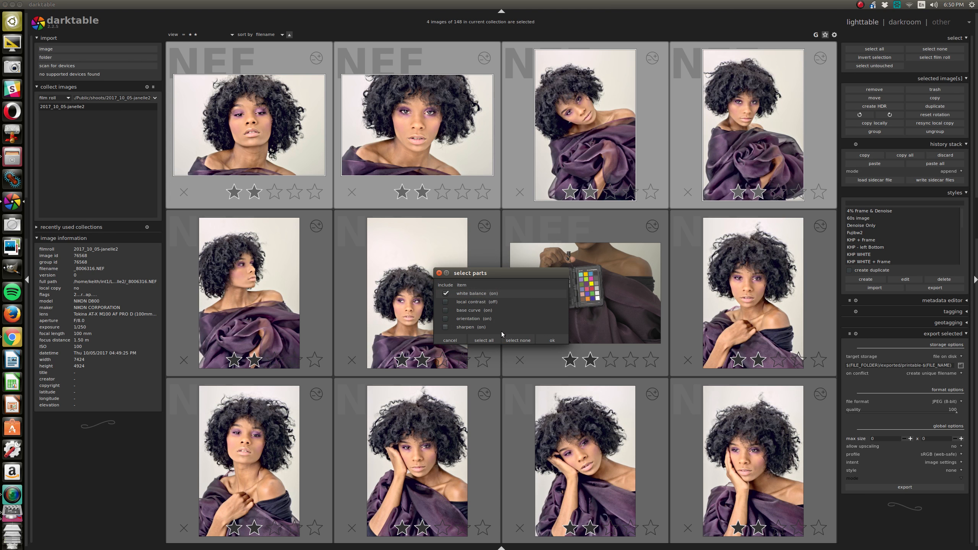
pyautogui.click(457, 340)
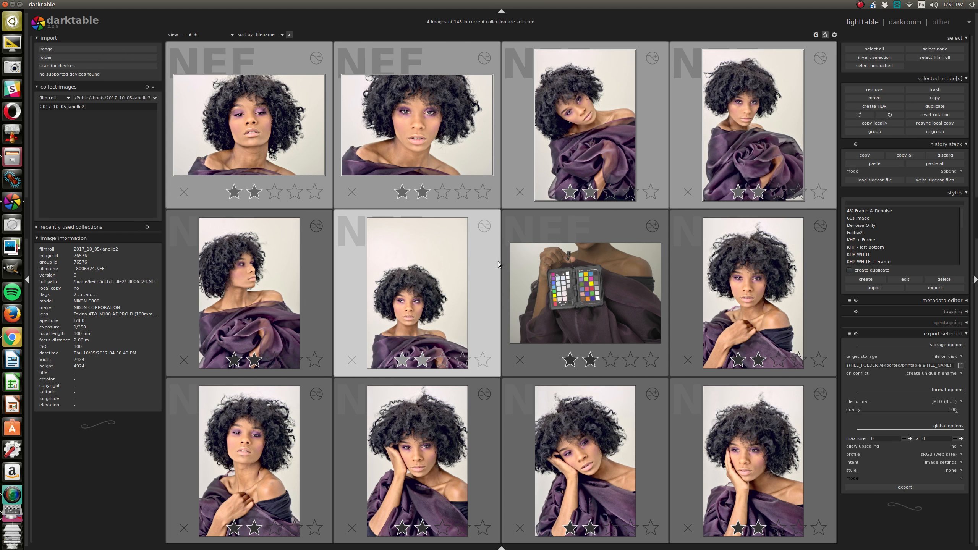
# - Look through the two-star-and-up thumbnails of the portraits on the white backdrop at several thumbnail sizes
pyautogui.keyDown('ctrl'); pyautogui.scroll(-1, 498, 262); pyautogui.keyUp('ctrl')
pyautogui.scroll(-1, 498, 262)
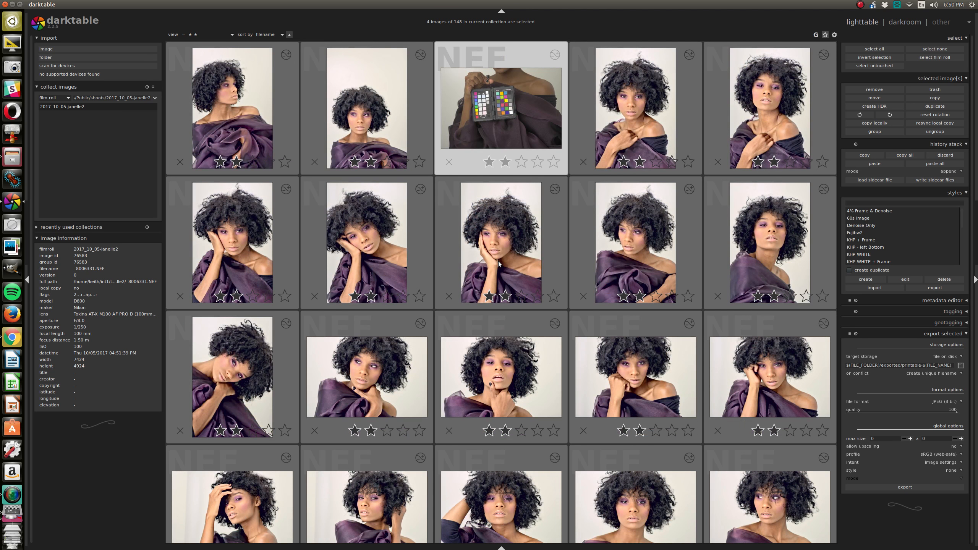
pyautogui.keyDown('ctrl'); pyautogui.scroll(-1, 498, 263); pyautogui.keyUp('ctrl')
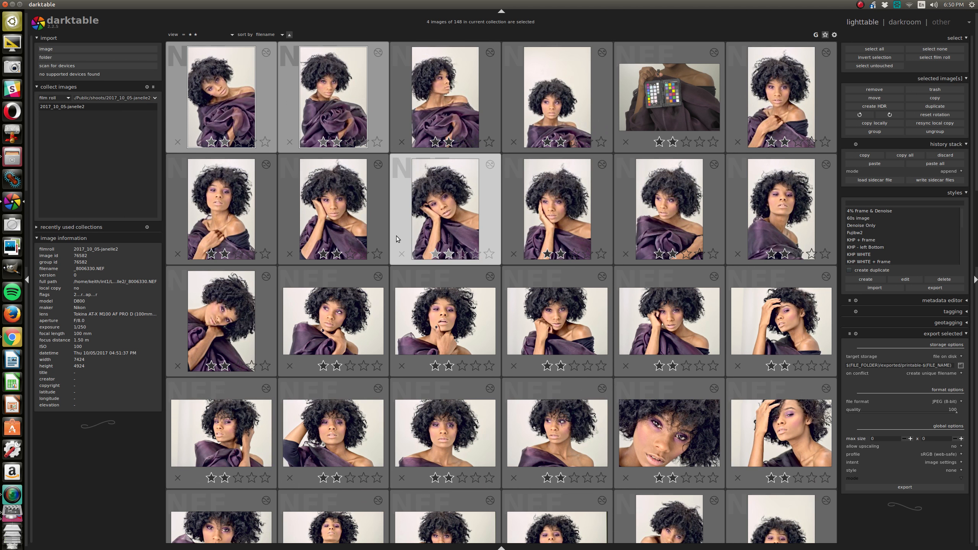
pyautogui.scroll(-1, 396, 236)
pyautogui.scroll(2, 495, 249)
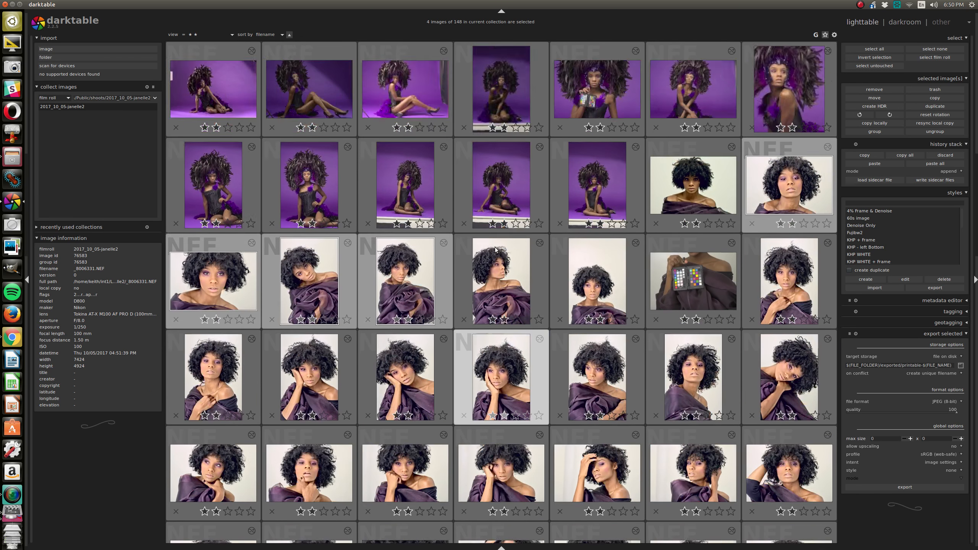
pyautogui.scroll(-4, 495, 248)
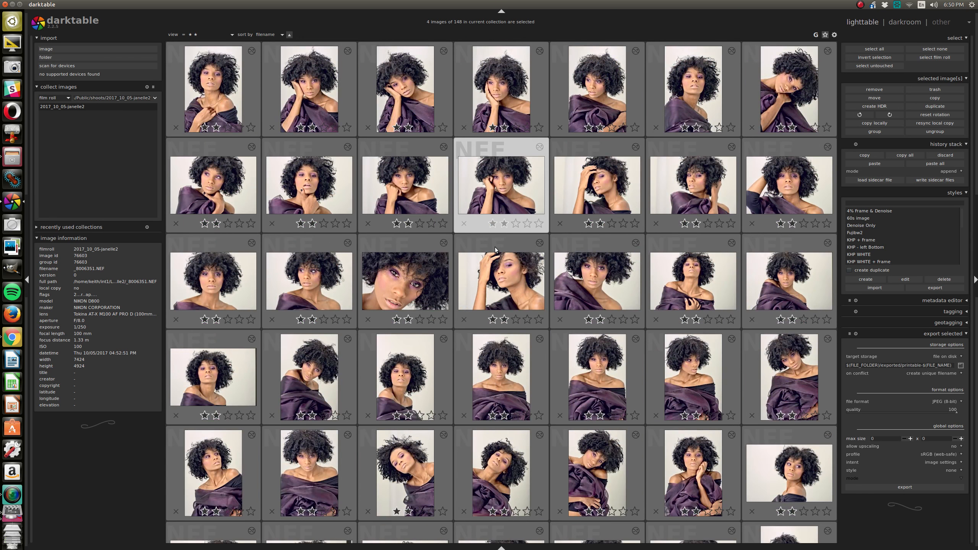
pyautogui.scroll(-1, 495, 250)
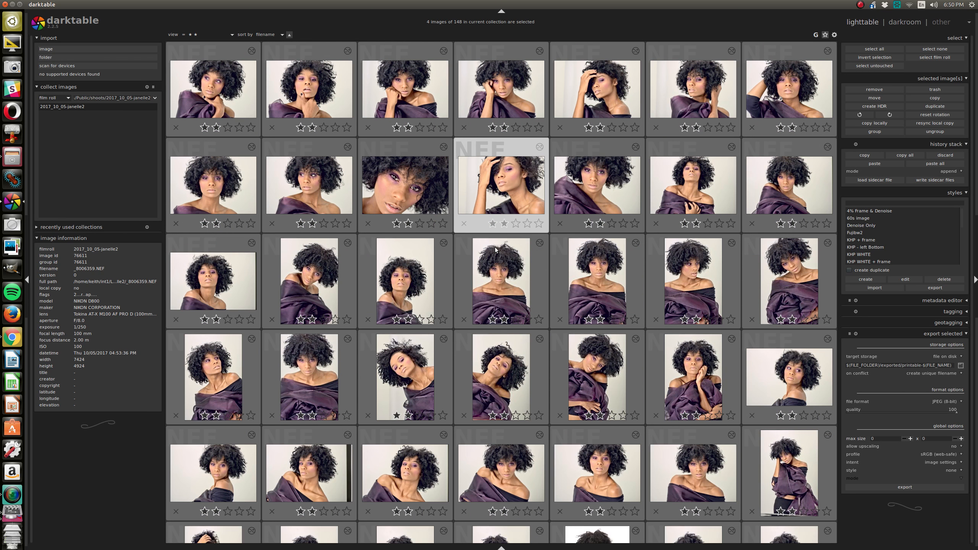
pyautogui.scroll(2, 496, 249)
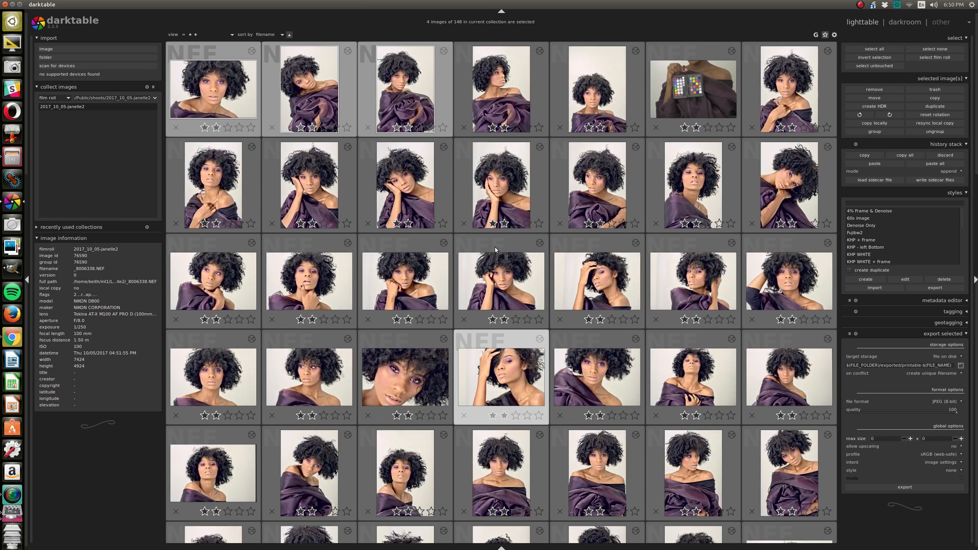
pyautogui.keyDown('ctrl'); pyautogui.scroll(1, 527, 258); pyautogui.keyUp('ctrl')
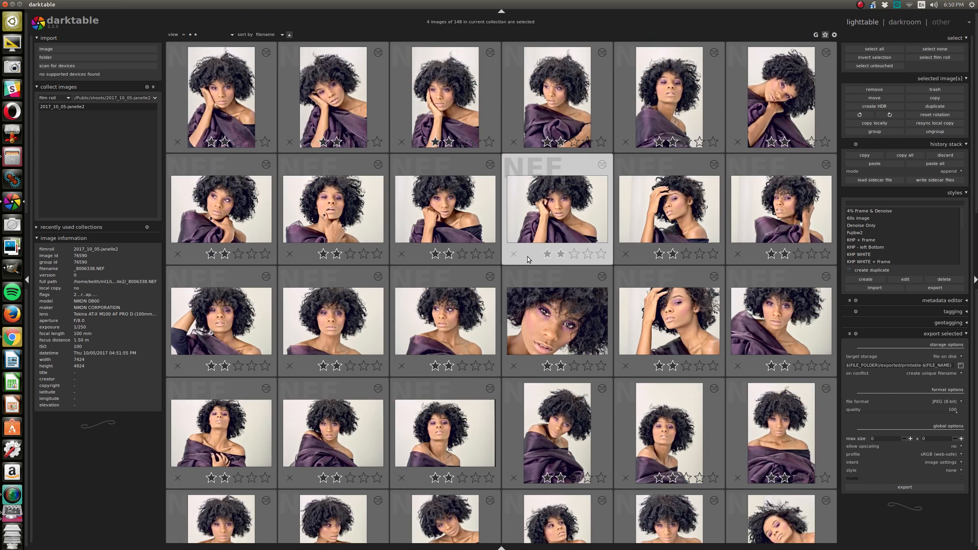
pyautogui.scroll(-1, 527, 259)
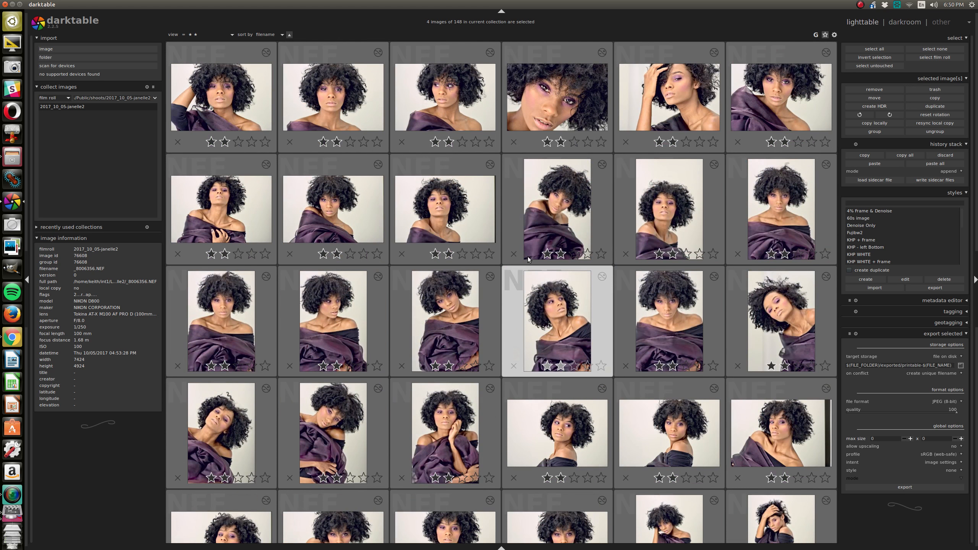
pyautogui.scroll(-1, 527, 257)
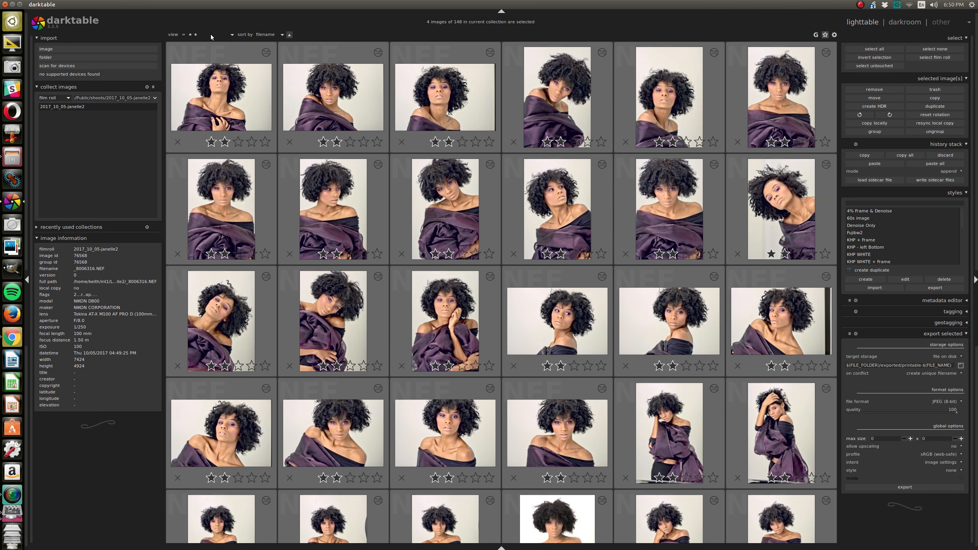
# - Filter the collection to five-star images and duplicate the upright hand-on-cheek portrait _8006328.NEF
pyautogui.scroll(-3, 211, 33)
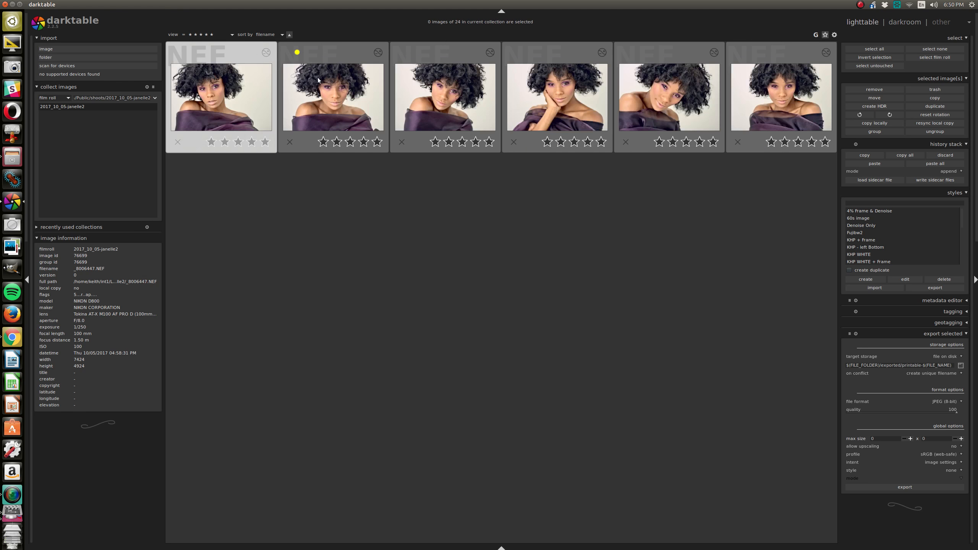
pyautogui.scroll(3, 318, 77)
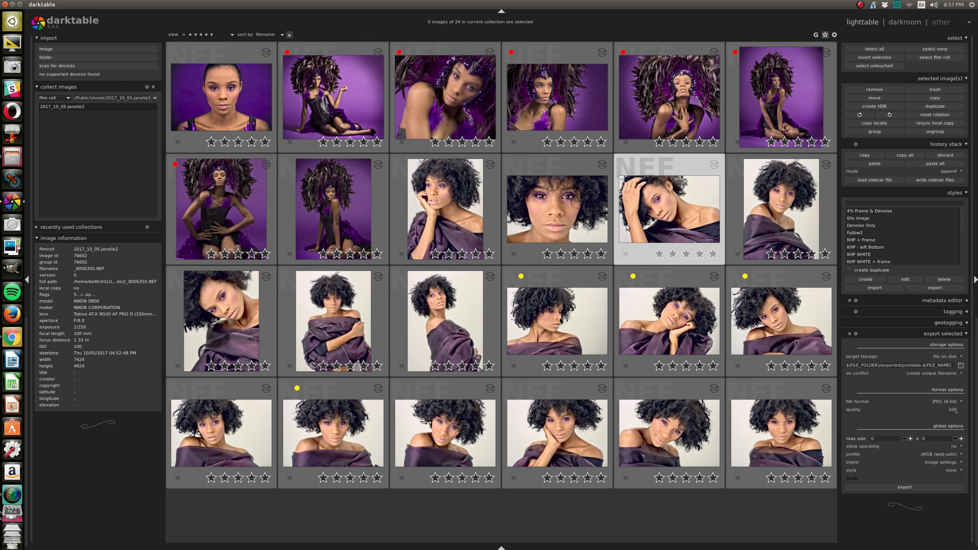
pyautogui.click(445, 212)
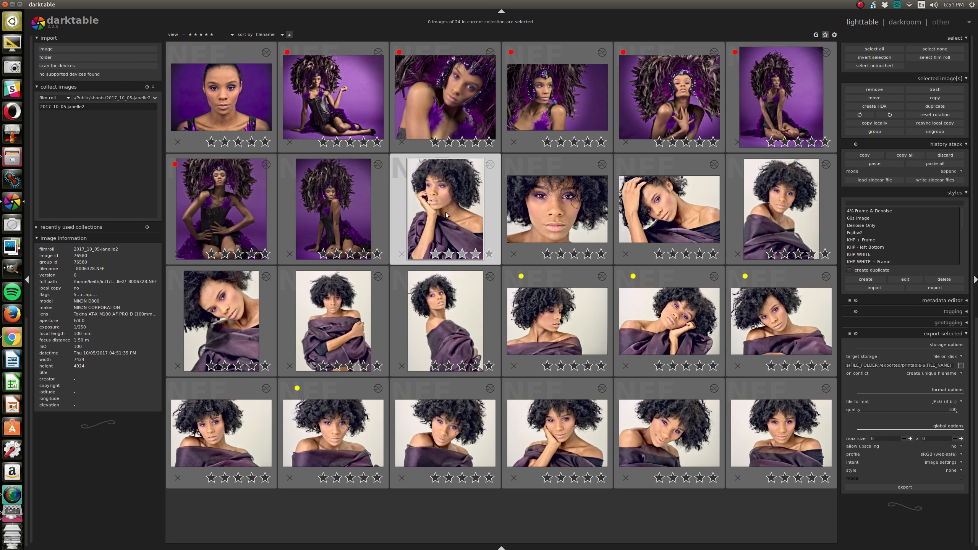
pyautogui.hotkey('ctrl', 'd')
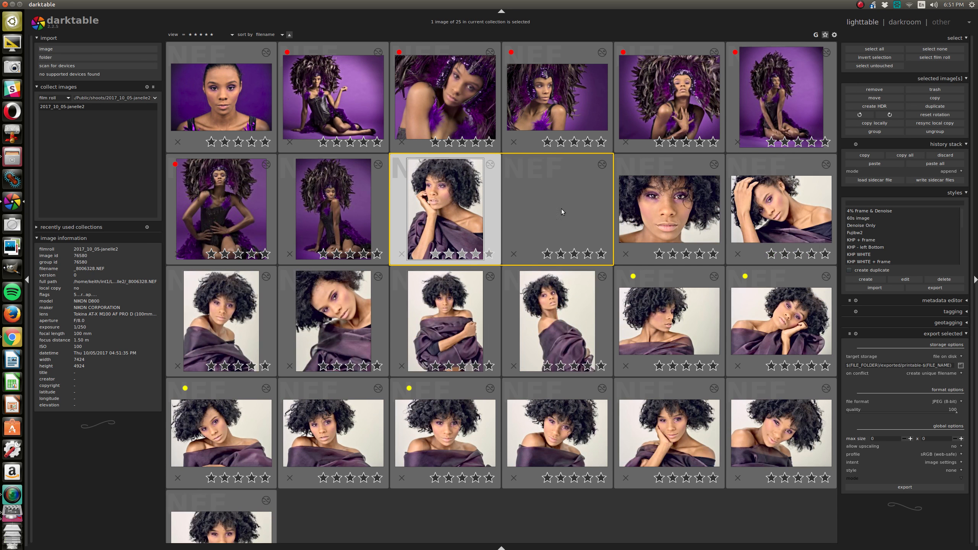
# - Discard the history stack of the duplicated hand-on-cheek portrait
pyautogui.click(574, 221)
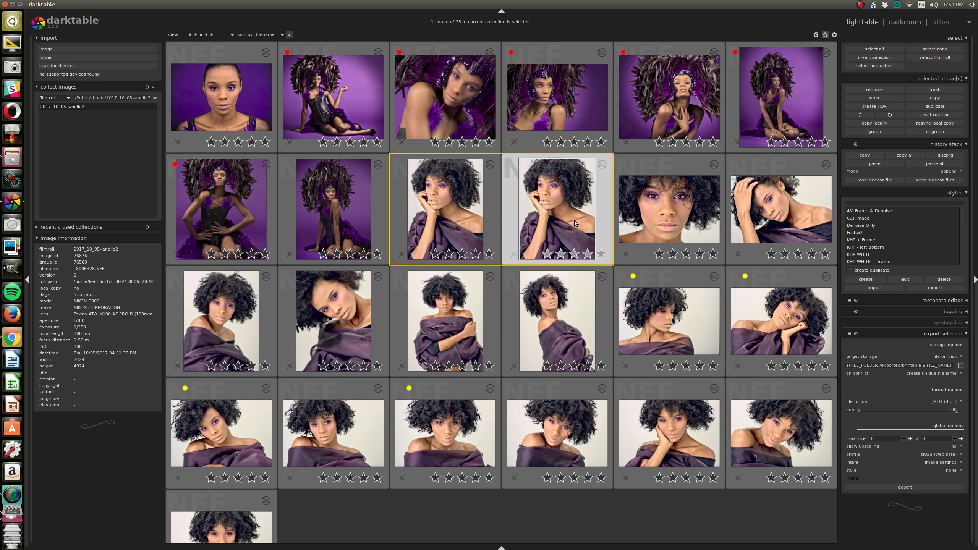
pyautogui.click(940, 154)
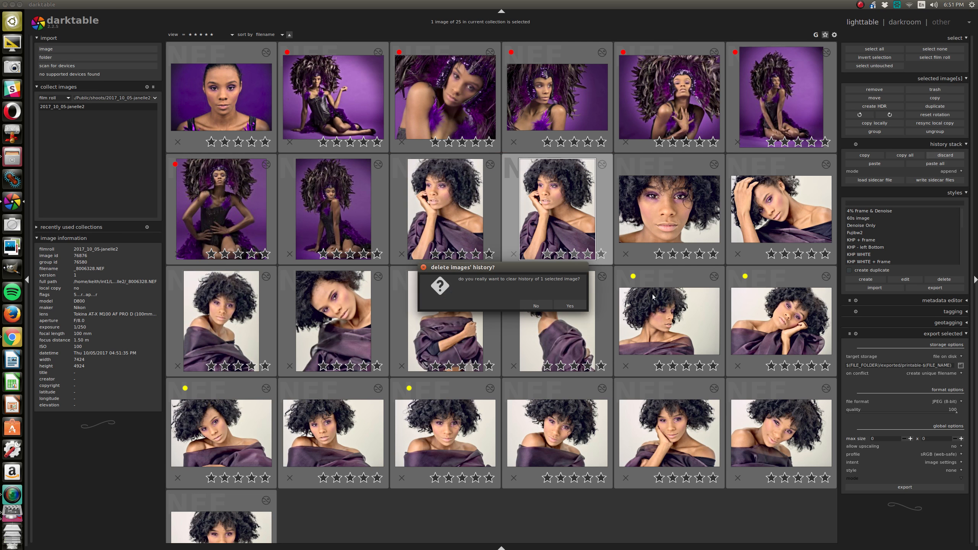
pyautogui.click(570, 306)
# - Open the duplicated portrait in the darkroom and examine the face and skin tones up close
pyautogui.doubleClick(577, 181)
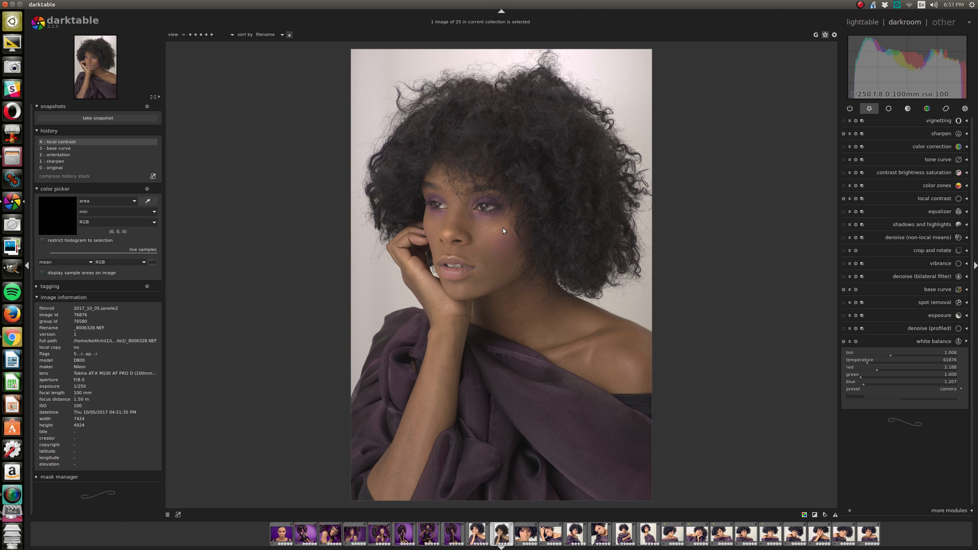
pyautogui.scroll(5, 503, 227)
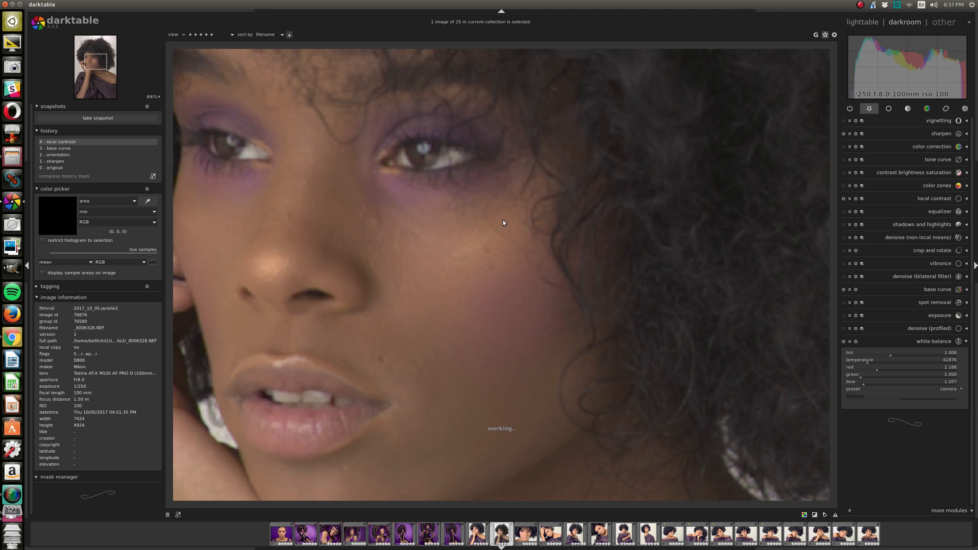
pyautogui.scroll(-2, 503, 222)
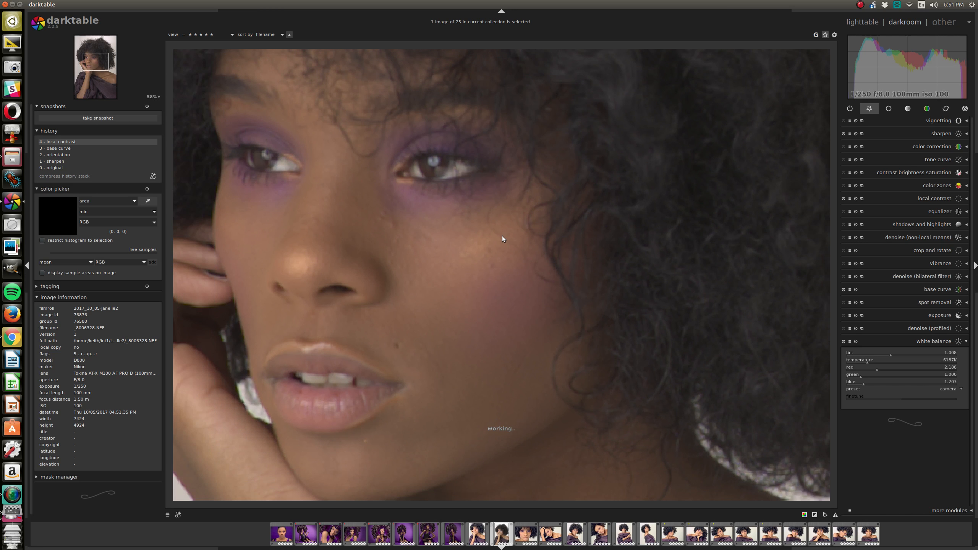
pyautogui.scroll(-2, 503, 236)
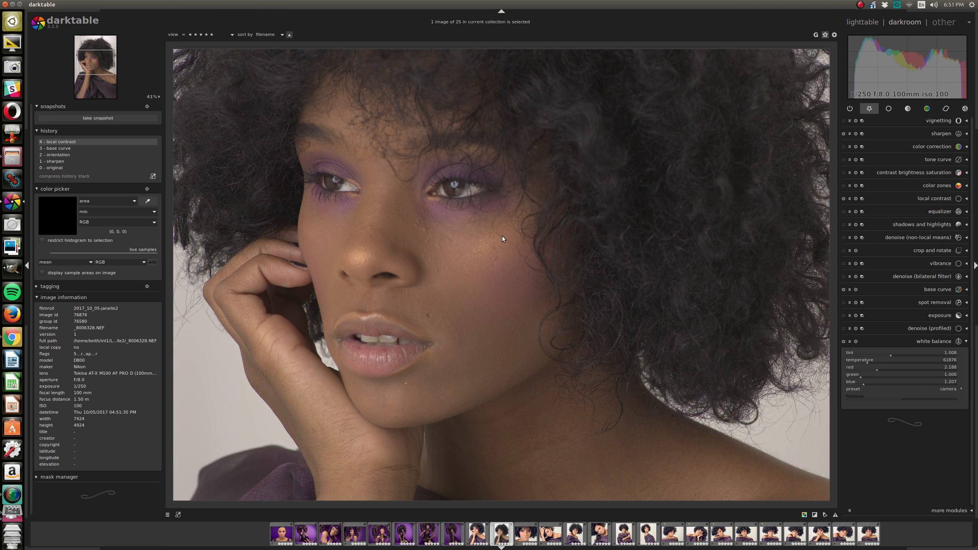
pyautogui.scroll(-3, 502, 237)
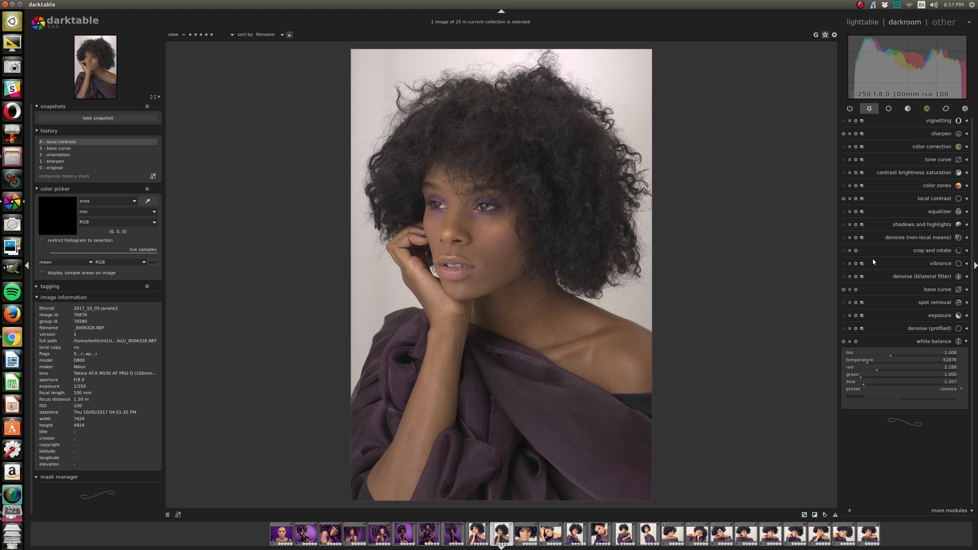
# - Turn on the over/under-exposure indicator, set the exposure to 0.75EV, and raise the exposure module's black level slightly
pyautogui.click(935, 316)
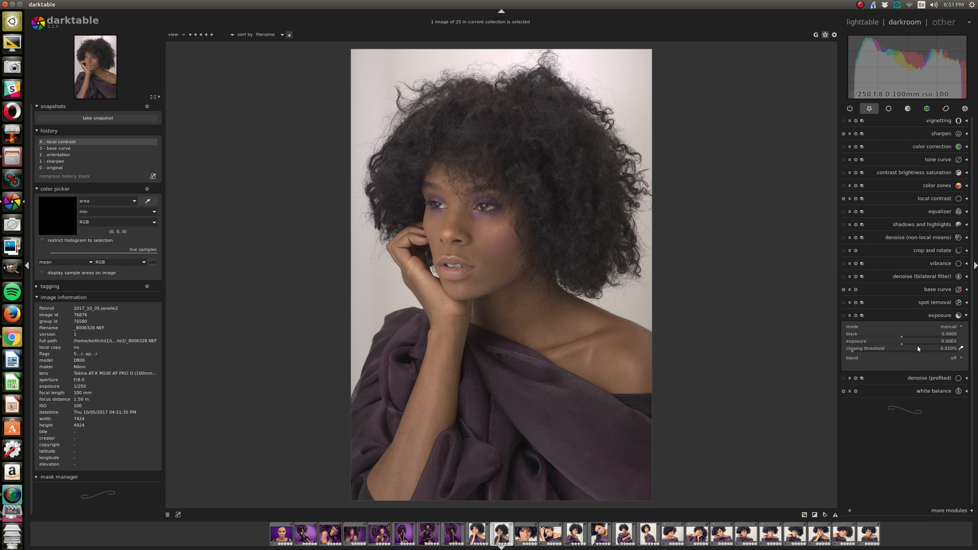
pyautogui.click(815, 515)
pyautogui.moveTo(902, 340); pyautogui.dragTo(926, 346)
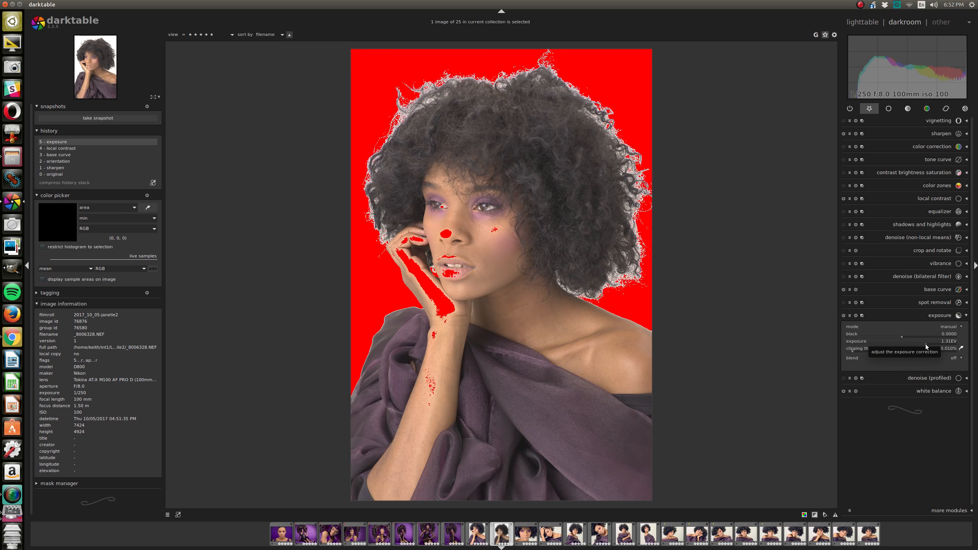
pyautogui.moveTo(924, 344); pyautogui.dragTo(916, 343)
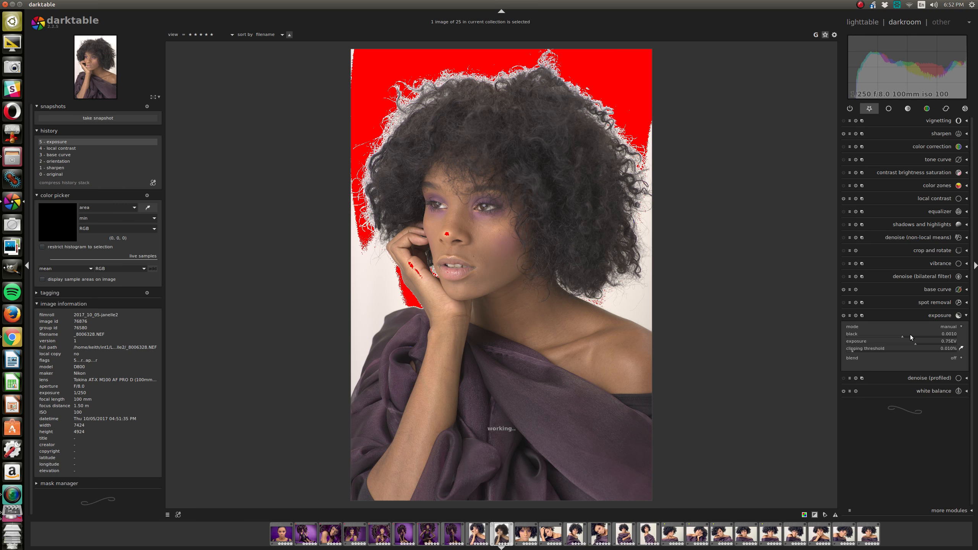
pyautogui.scroll(3, 910, 335)
# - Sample the facial skin beside the nose for the tone curve and raise the L curve at that tone to 71.2
pyautogui.click(940, 159)
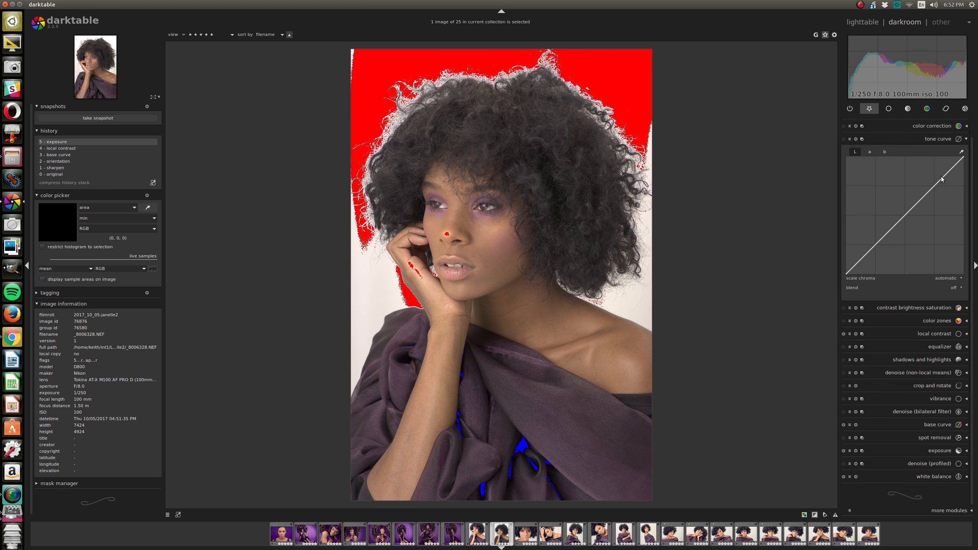
pyautogui.click(866, 180)
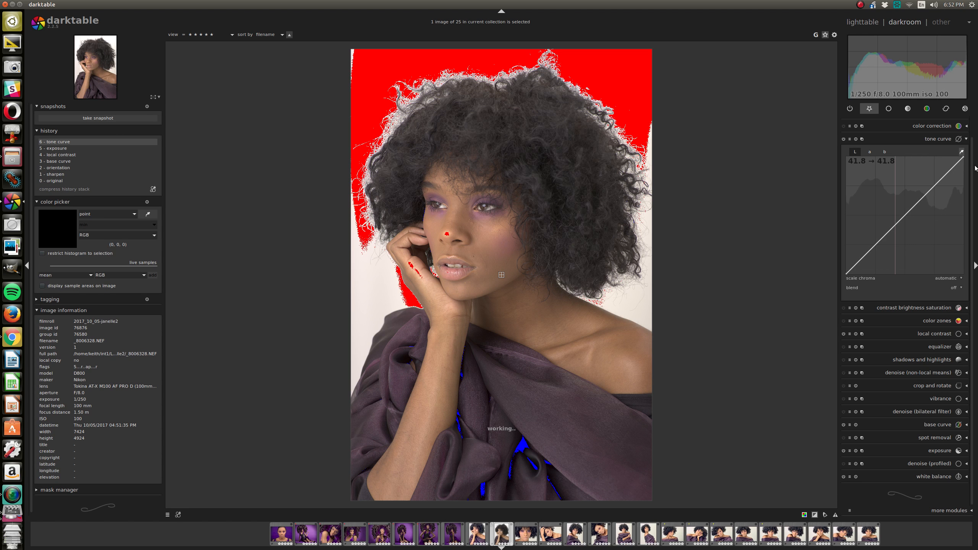
pyautogui.click(453, 222)
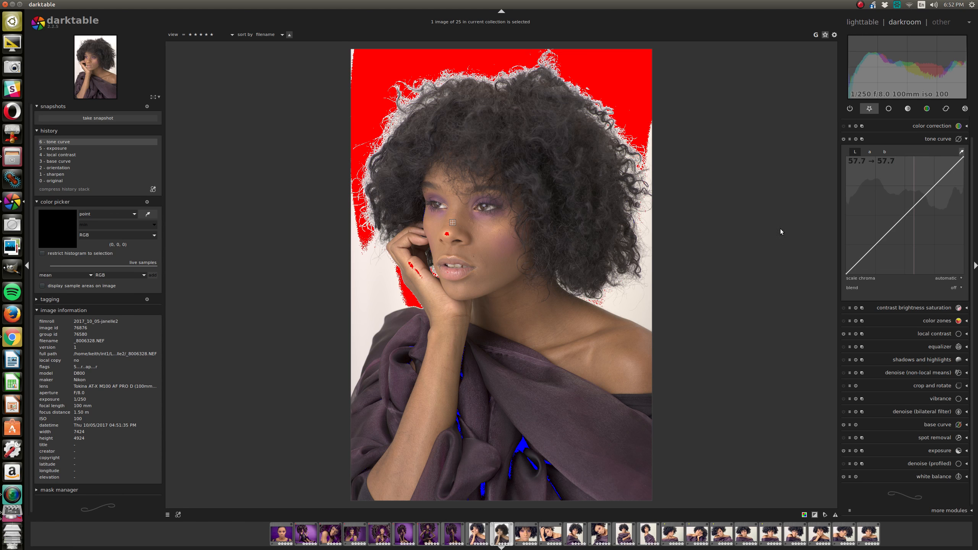
pyautogui.moveTo(914, 205); pyautogui.dragTo(915, 191)
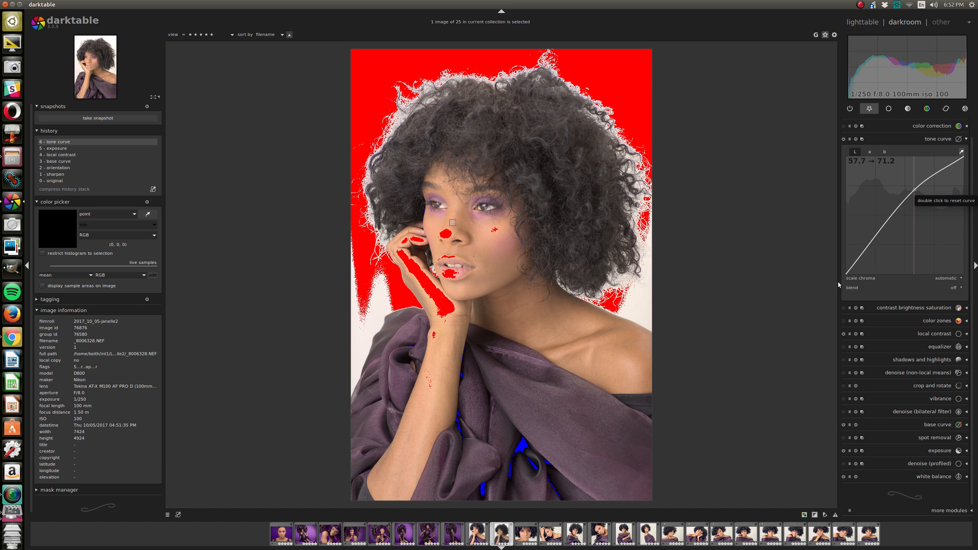
# - Pull the dark end of the tone curve down to deepen the shadows, and turn off the over/under-exposure indicator
pyautogui.moveTo(858, 259); pyautogui.dragTo(860, 261)
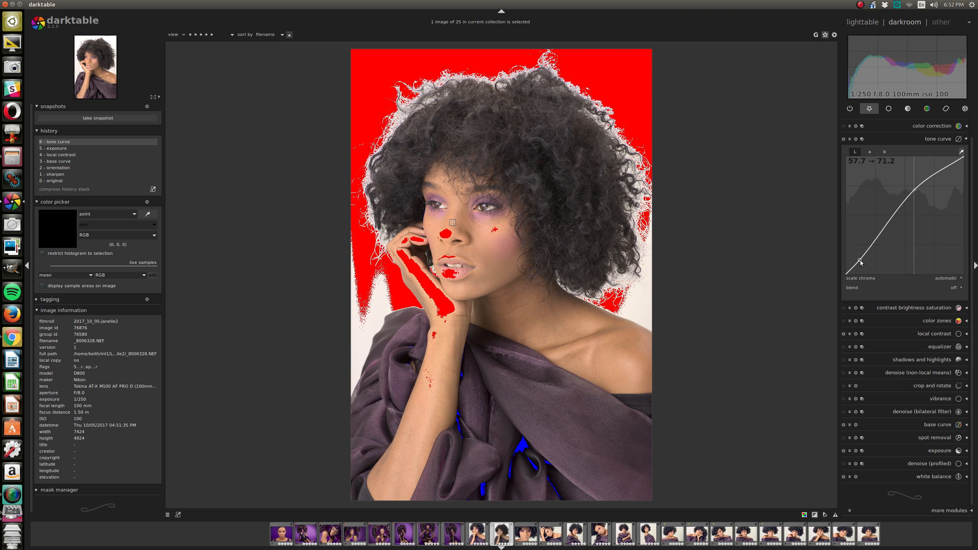
pyautogui.click(815, 515)
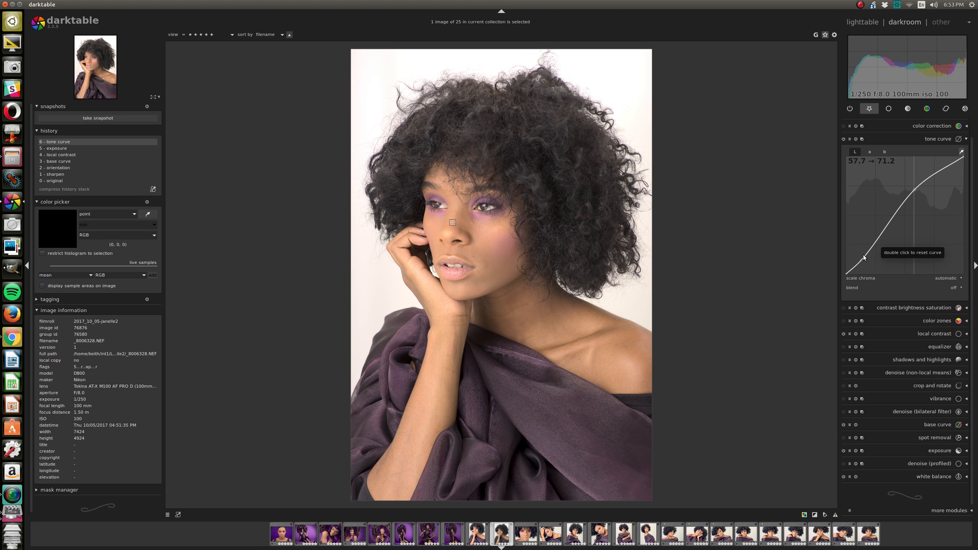
pyautogui.moveTo(861, 260); pyautogui.dragTo(861, 263)
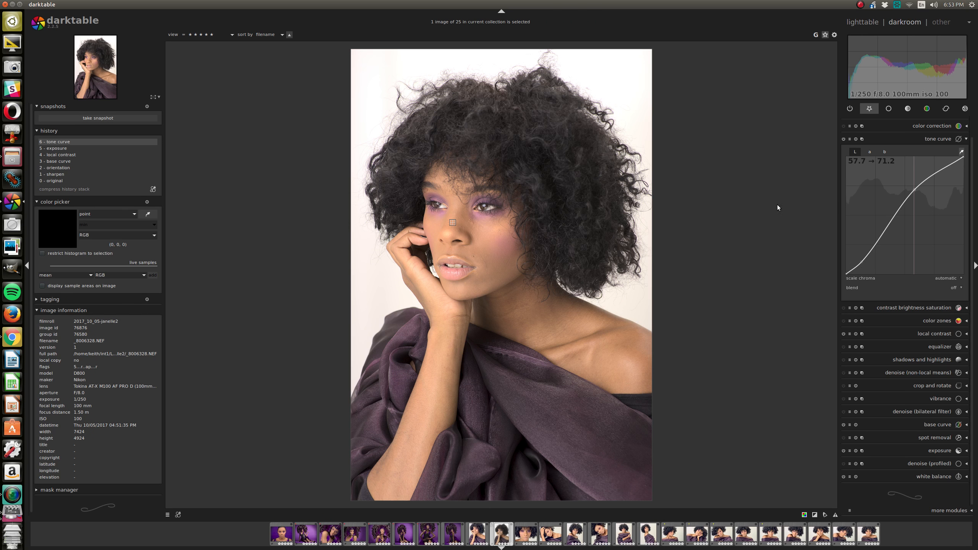
pyautogui.click(932, 138)
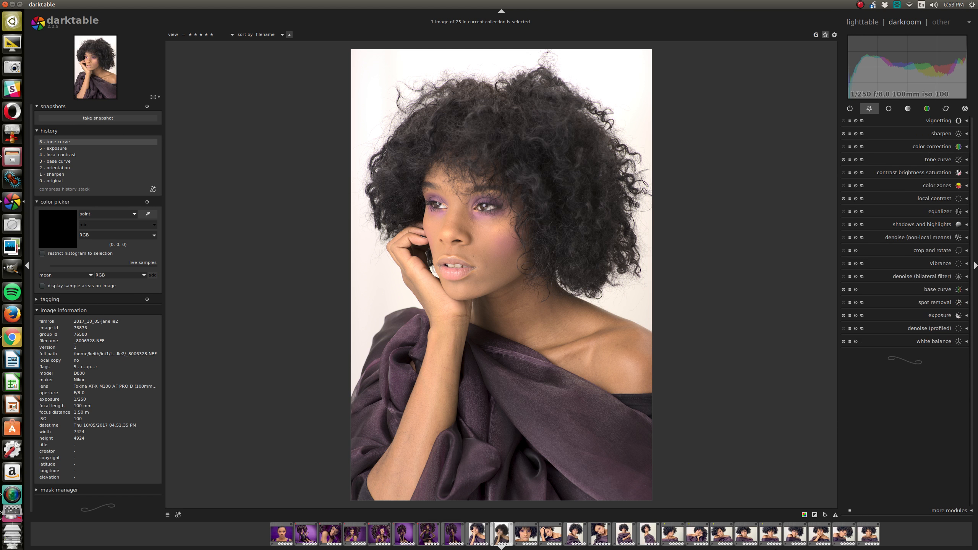
# - Try small increases and decreases of the white balance tint while judging the skin tone
pyautogui.click(928, 342)
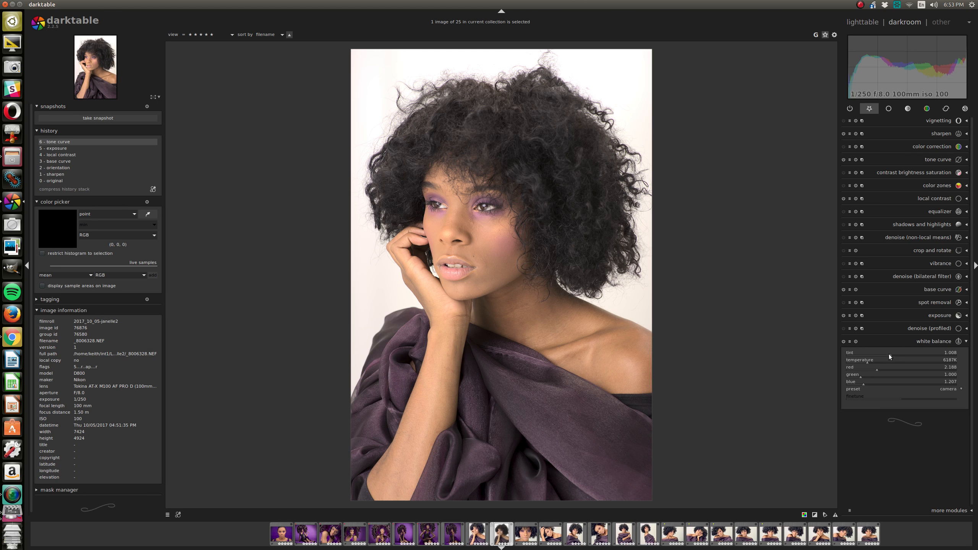
pyautogui.scroll(1, 903, 354)
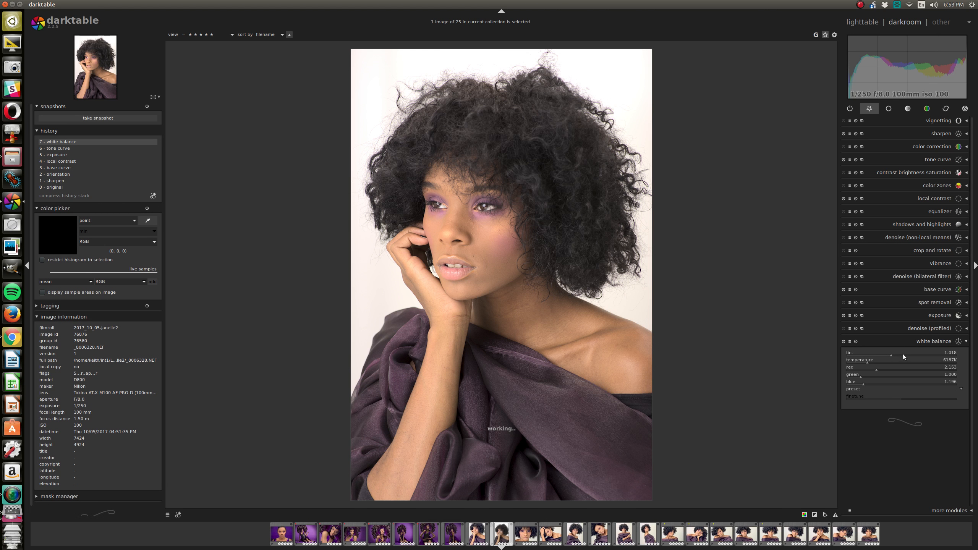
pyautogui.scroll(1, 903, 354)
pyautogui.scroll(1, 900, 355)
pyautogui.scroll(-2, 900, 355)
pyautogui.scroll(-1, 900, 355)
pyautogui.scroll(-1, 902, 353)
pyautogui.scroll(-2, 900, 353)
pyautogui.scroll(1, 901, 353)
pyautogui.scroll(1, 898, 355)
pyautogui.scroll(-1, 899, 355)
# - Try warmer and cooler white balance temperatures, down to 3774K, and return to the camera preset
pyautogui.moveTo(867, 363); pyautogui.dragTo(869, 365)
pyautogui.moveTo(871, 365); pyautogui.dragTo(855, 361)
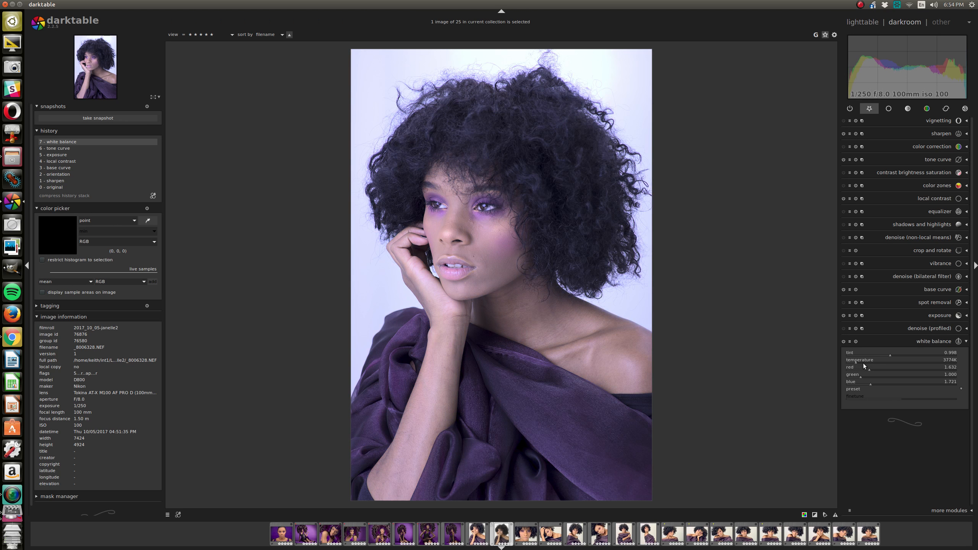
pyautogui.click(961, 391)
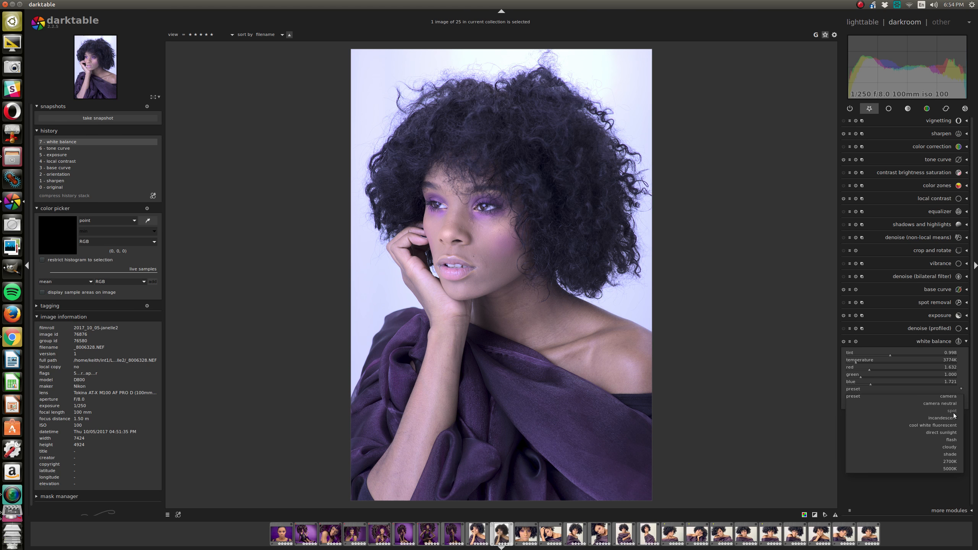
pyautogui.click(947, 397)
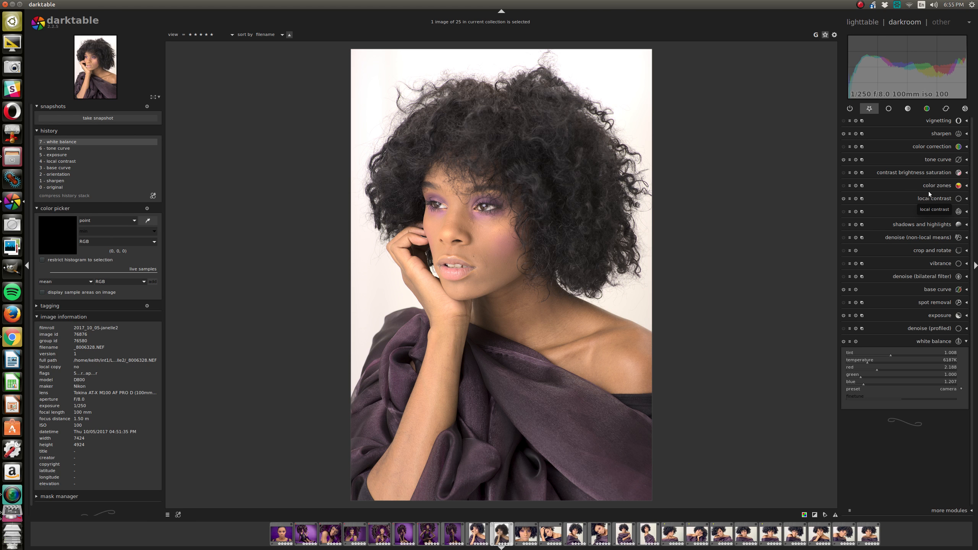
# - Try split toning with color correction, using warm highlights and blue shadows, and switch the module off again
pyautogui.click(930, 147)
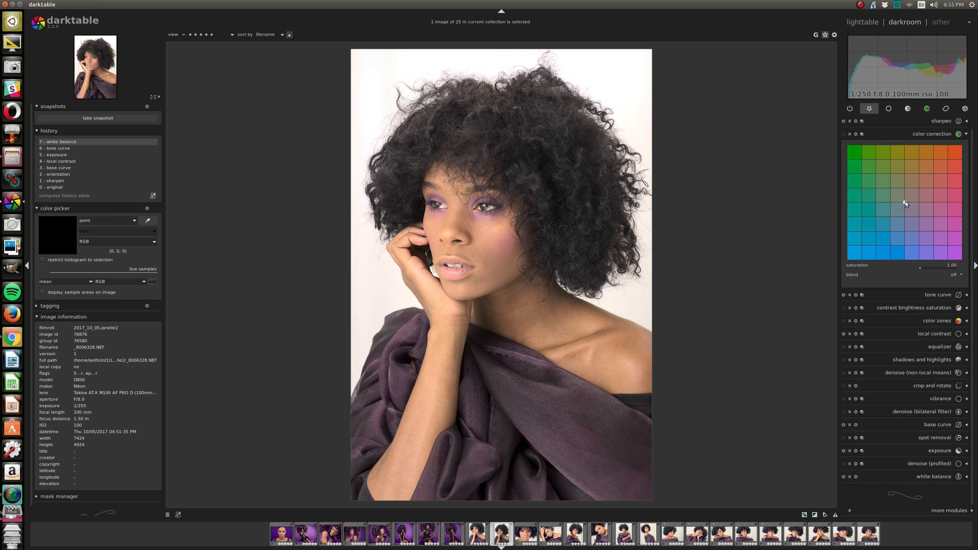
pyautogui.moveTo(906, 201); pyautogui.dragTo(907, 197)
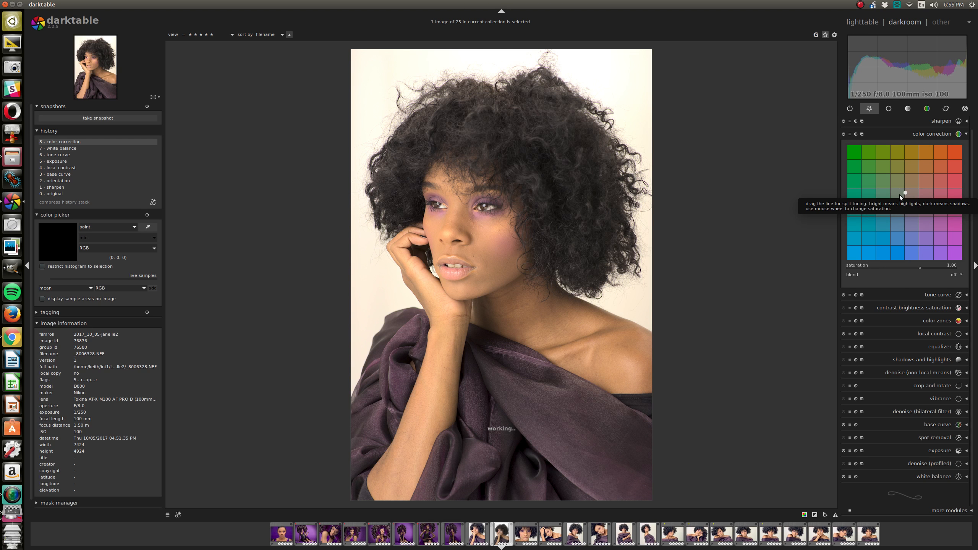
pyautogui.moveTo(908, 196); pyautogui.dragTo(920, 210)
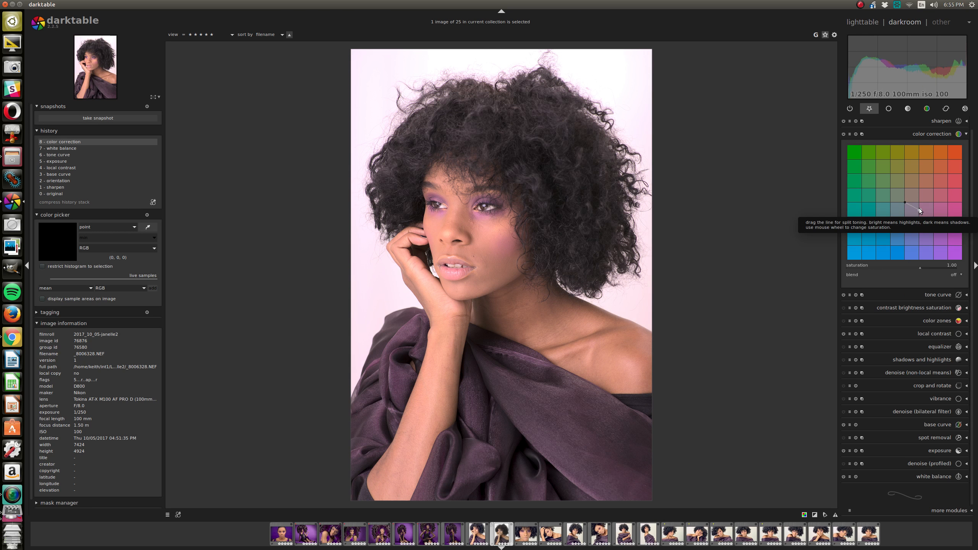
pyautogui.click(911, 200)
pyautogui.moveTo(907, 198); pyautogui.dragTo(908, 197)
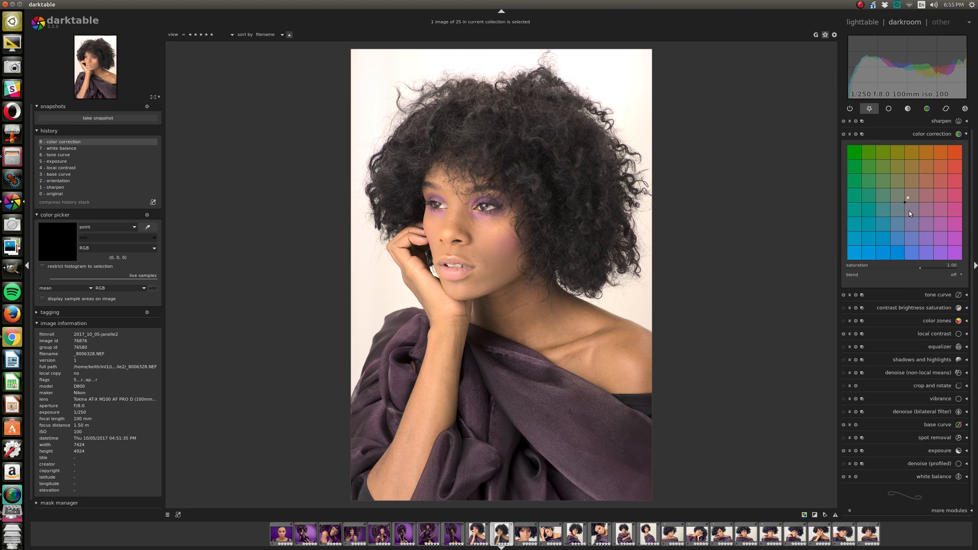
pyautogui.moveTo(905, 202)
pyautogui.mouseDown()
pyautogui.moveTo(899, 242)
pyautogui.moveTo(896, 219)
pyautogui.mouseUp()
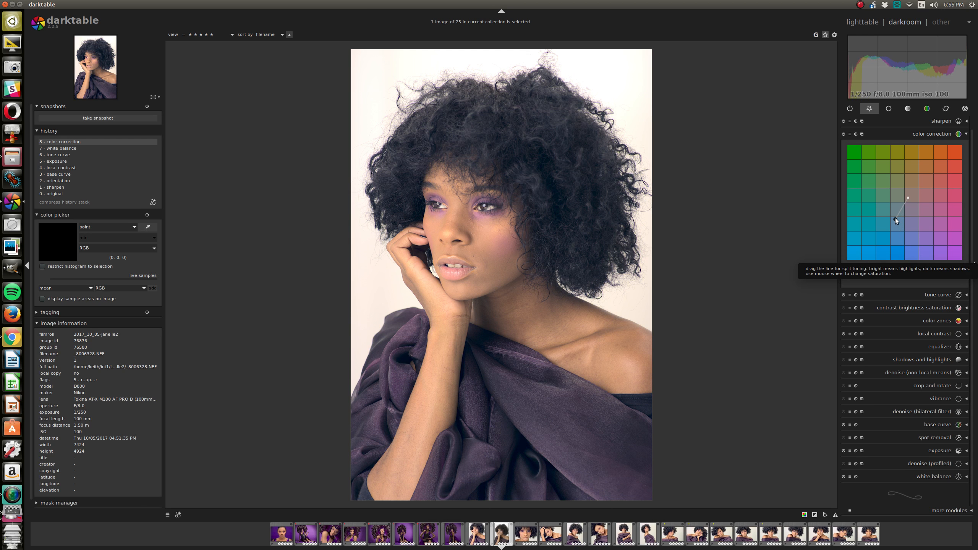
pyautogui.click(843, 134)
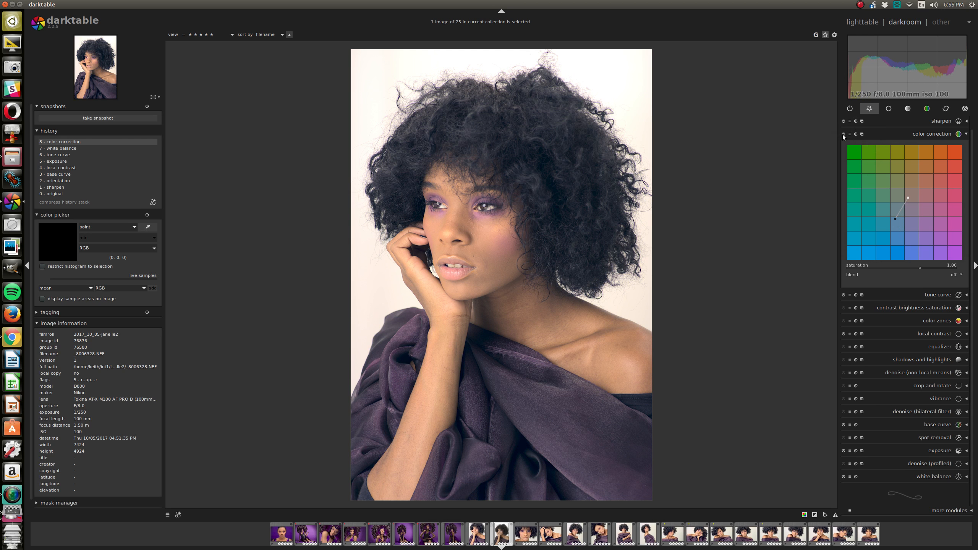
# - Try a sharpening amount of 1.275 while comparing the hair and skin, and settle on 0.653
pyautogui.click(937, 122)
pyautogui.scroll(5, 520, 223)
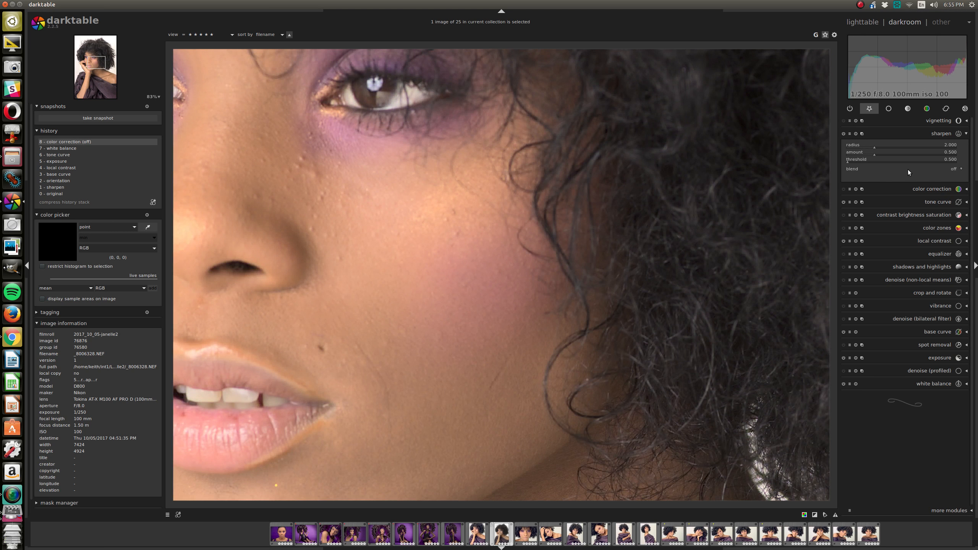
pyautogui.click(916, 153)
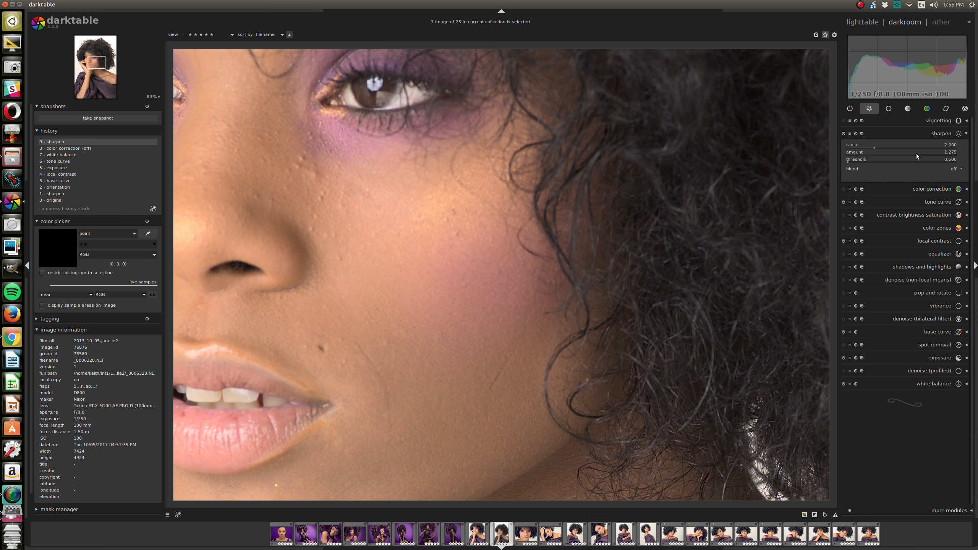
pyautogui.scroll(-5, 533, 333)
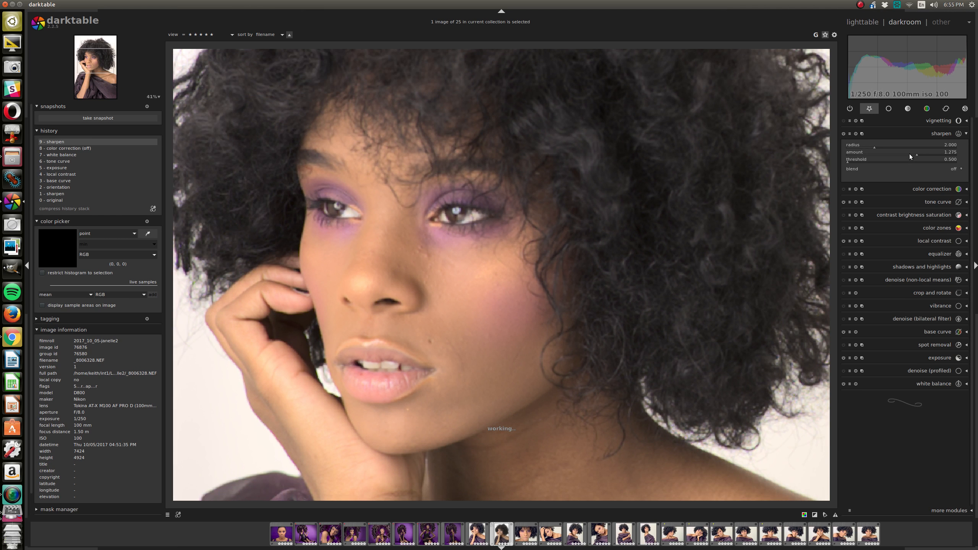
pyautogui.scroll(-2, 728, 277)
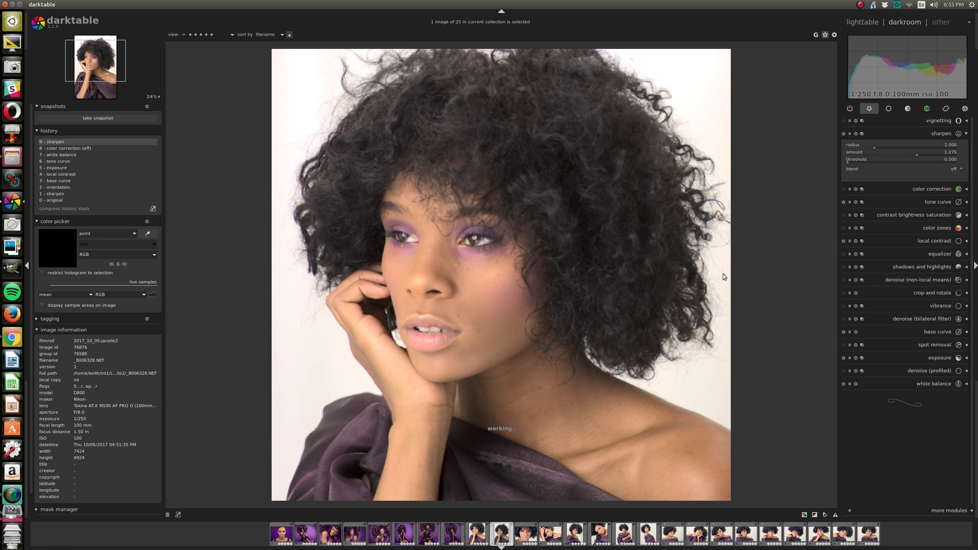
pyautogui.click(882, 154)
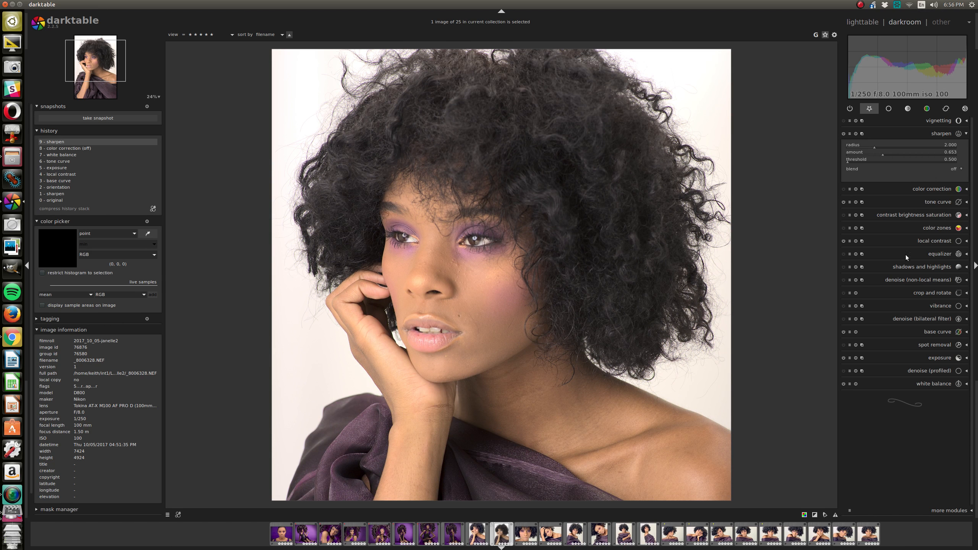
# - Raise the contrast slightly with the contrast brightness saturation module
pyautogui.click(900, 215)
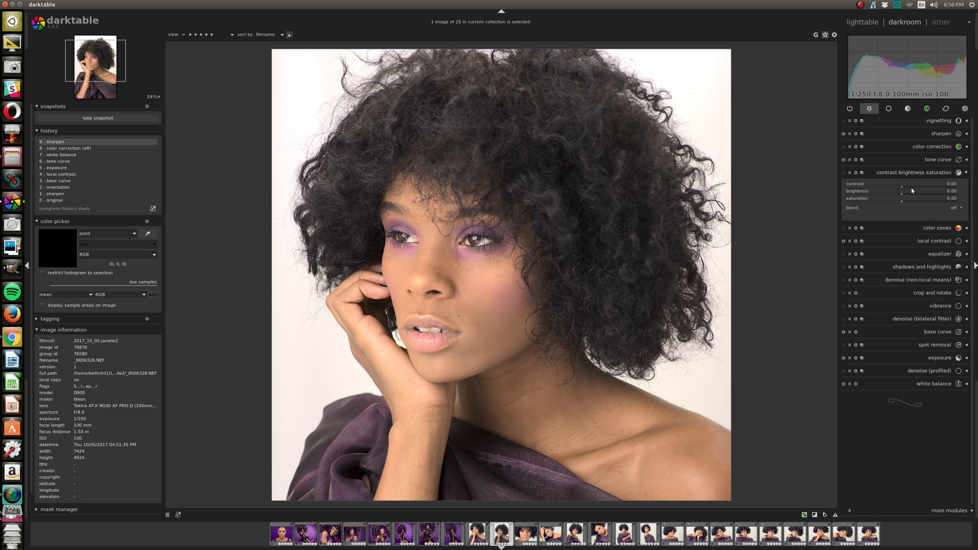
pyautogui.scroll(1, 911, 187)
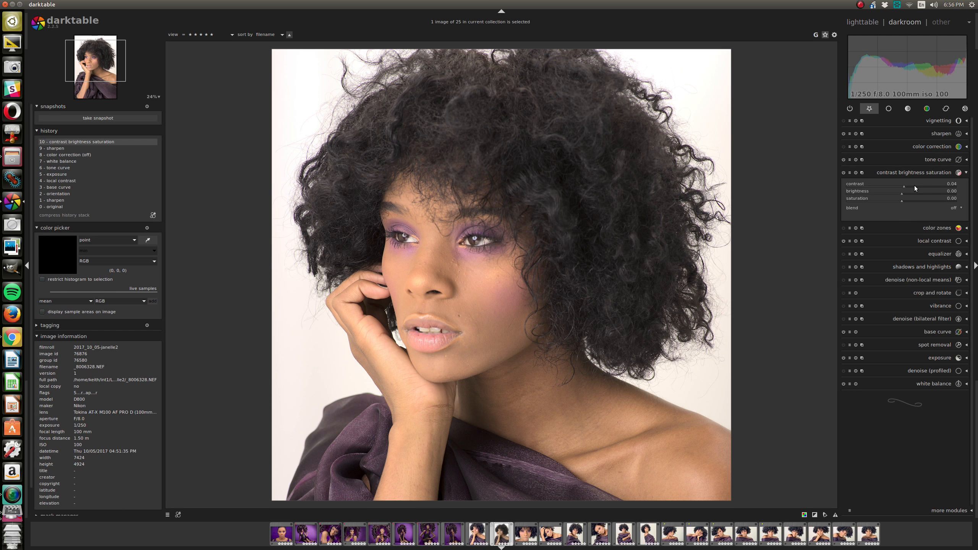
pyautogui.scroll(1, 916, 188)
pyautogui.scroll(2, 911, 198)
# - Try color zones selected by saturation, sampling the cheek's skin tone and nudging the saturation curve at that point
pyautogui.click(928, 228)
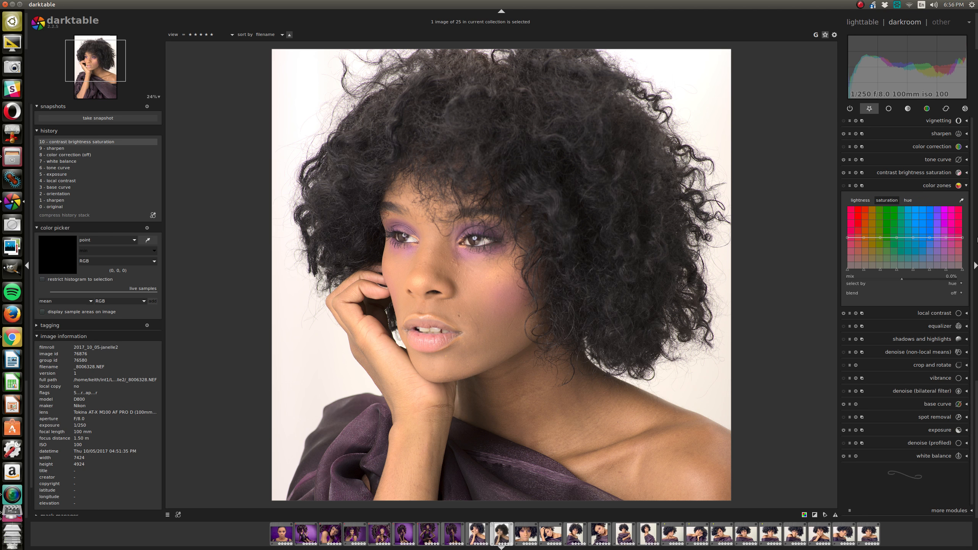
pyautogui.click(939, 325)
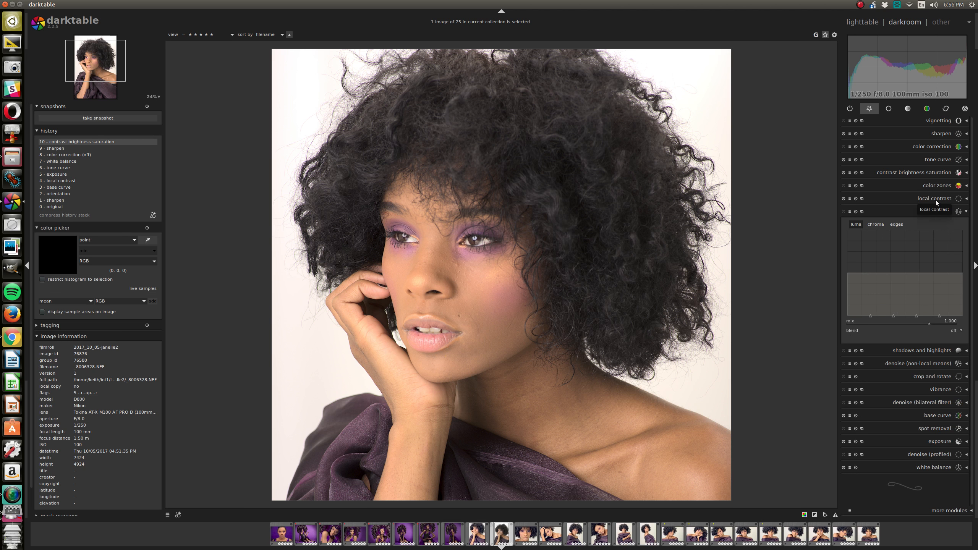
pyautogui.click(936, 187)
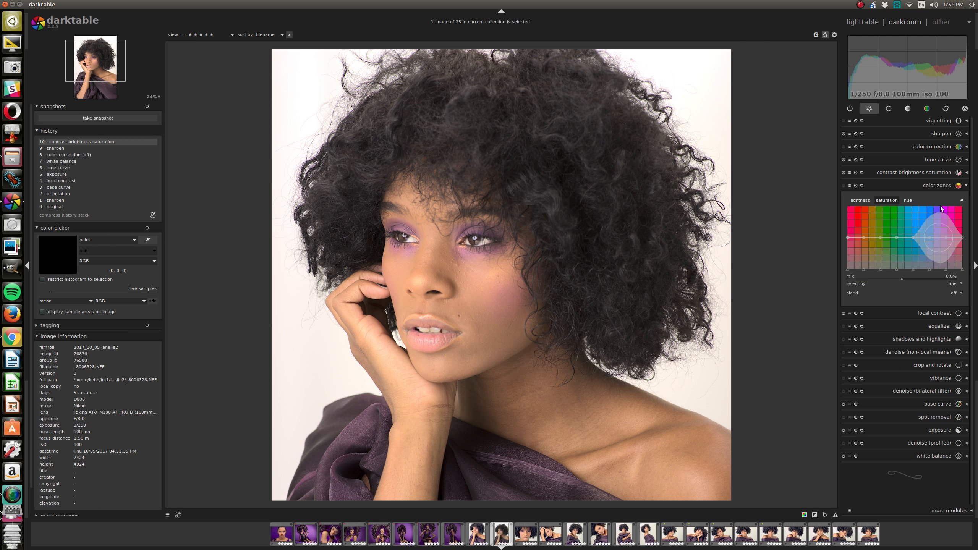
pyautogui.click(956, 284)
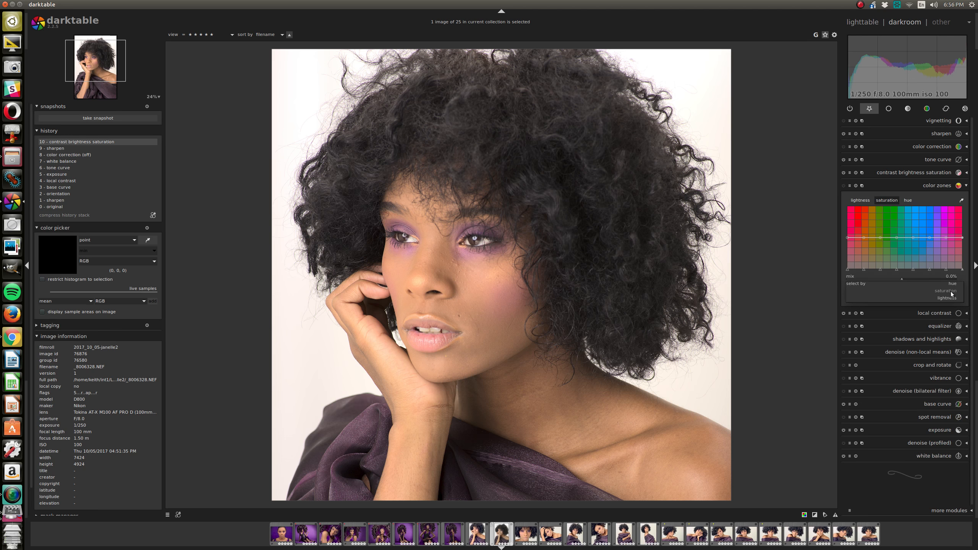
pyautogui.click(951, 291)
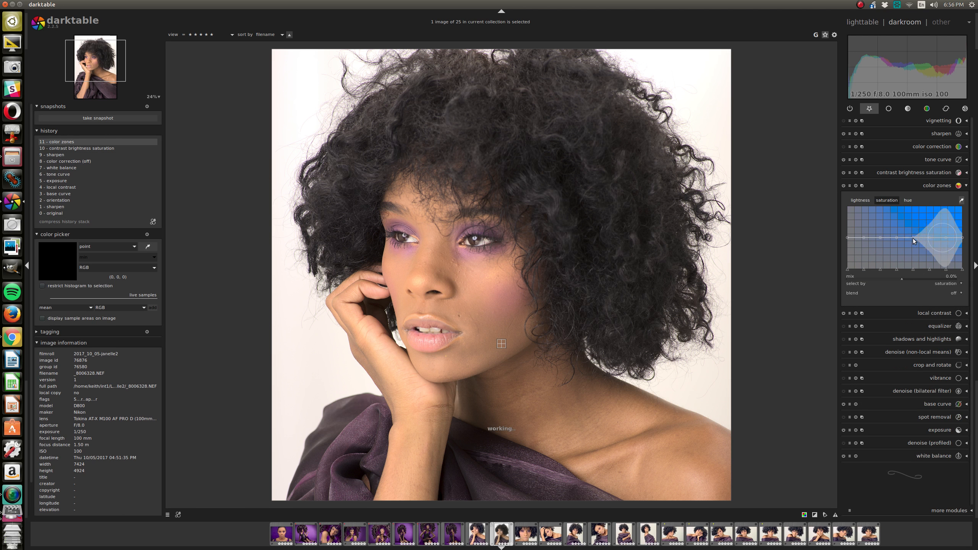
pyautogui.click(475, 291)
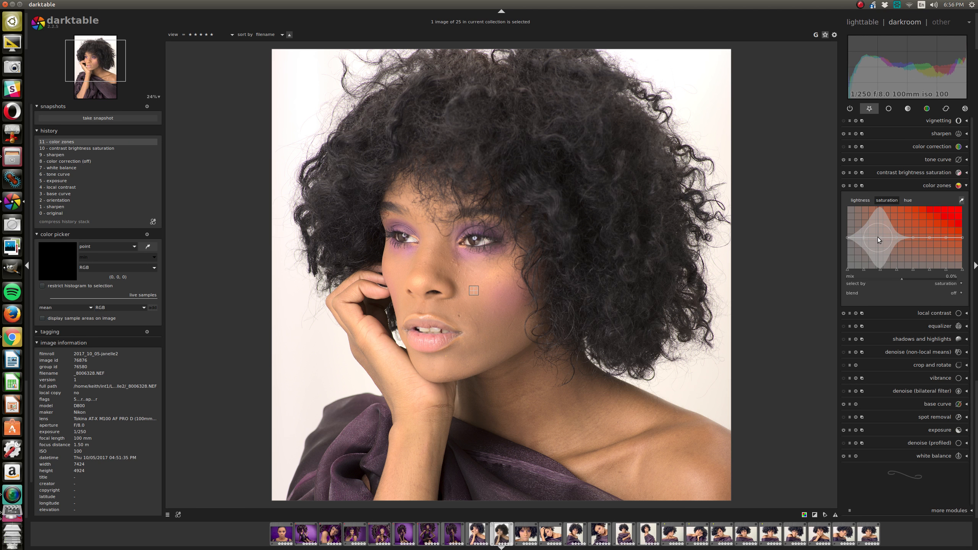
pyautogui.moveTo(878, 236); pyautogui.dragTo(877, 230)
pyautogui.moveTo(877, 229); pyautogui.dragTo(878, 233)
# - Try small lightness and saturation curve changes in color zones with a shoulder skin sample, and reset the module
pyautogui.click(860, 200)
pyautogui.moveTo(879, 237); pyautogui.dragTo(878, 235)
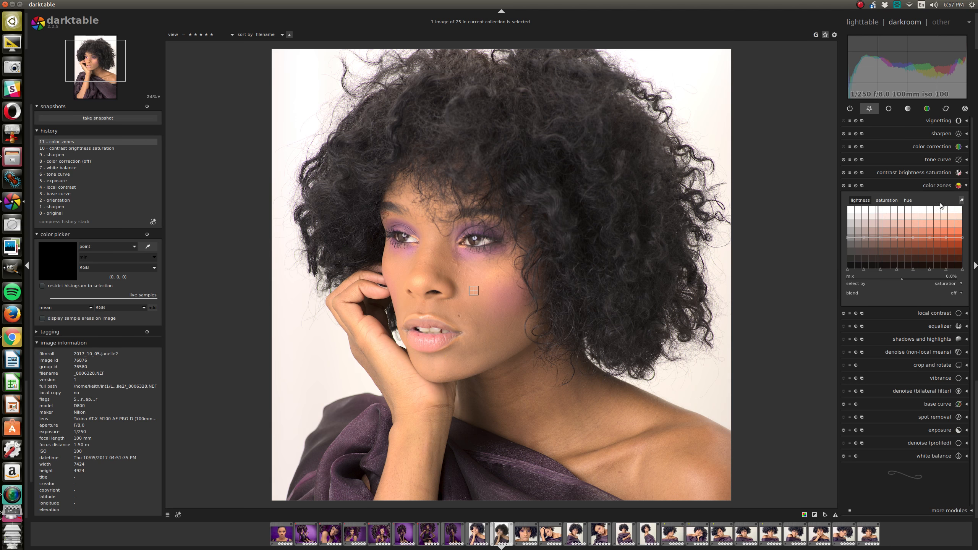
pyautogui.click(962, 200)
pyautogui.click(961, 200)
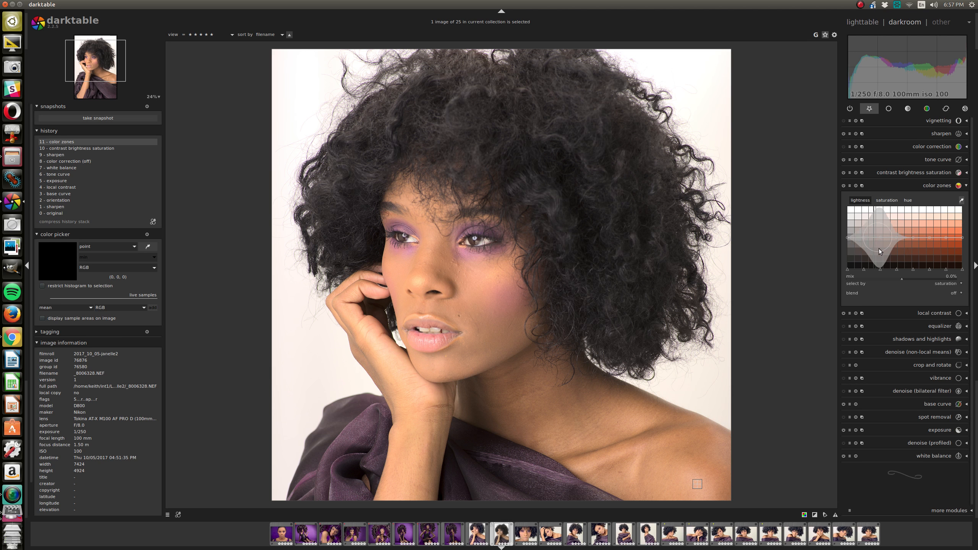
pyautogui.click(879, 201)
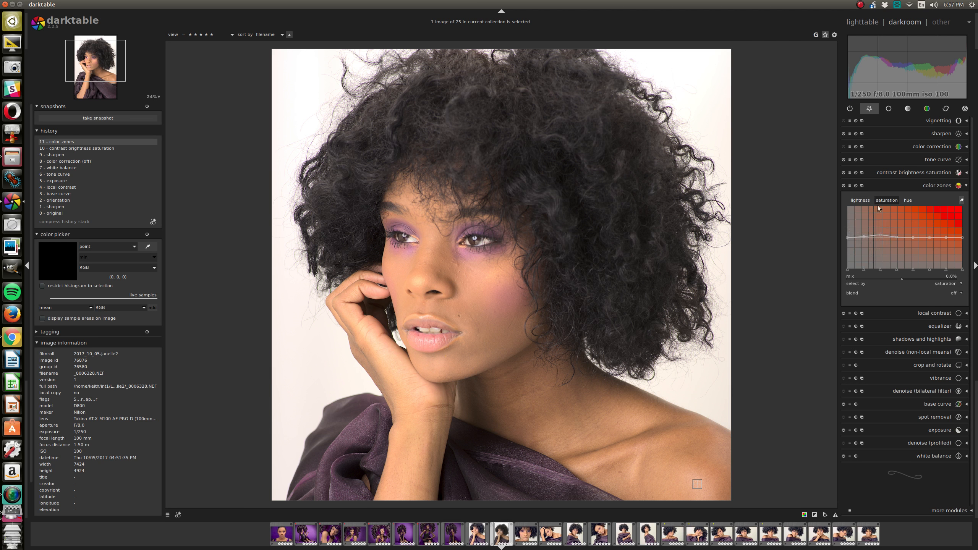
pyautogui.moveTo(882, 241)
pyautogui.mouseDown()
pyautogui.moveTo(871, 235)
pyautogui.moveTo(880, 243)
pyautogui.mouseUp()
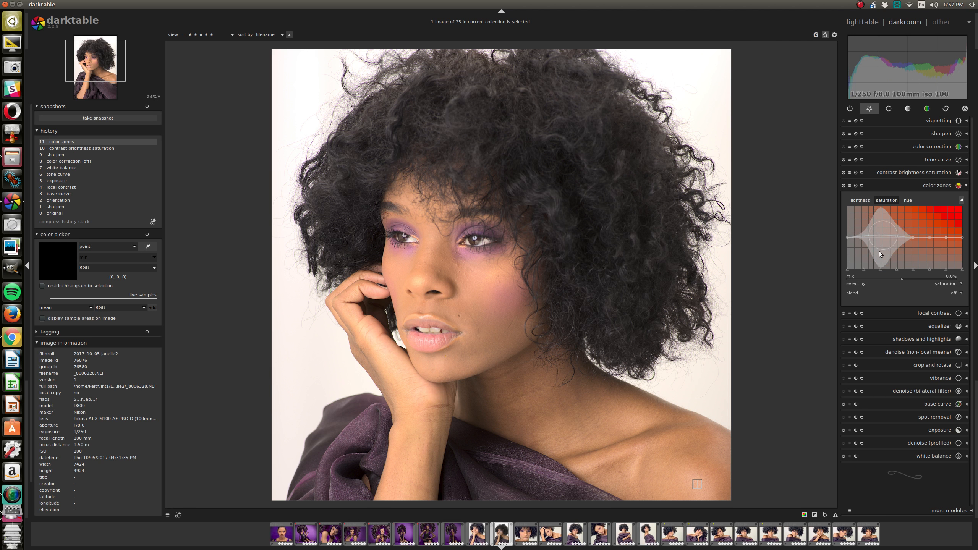
pyautogui.click(857, 186)
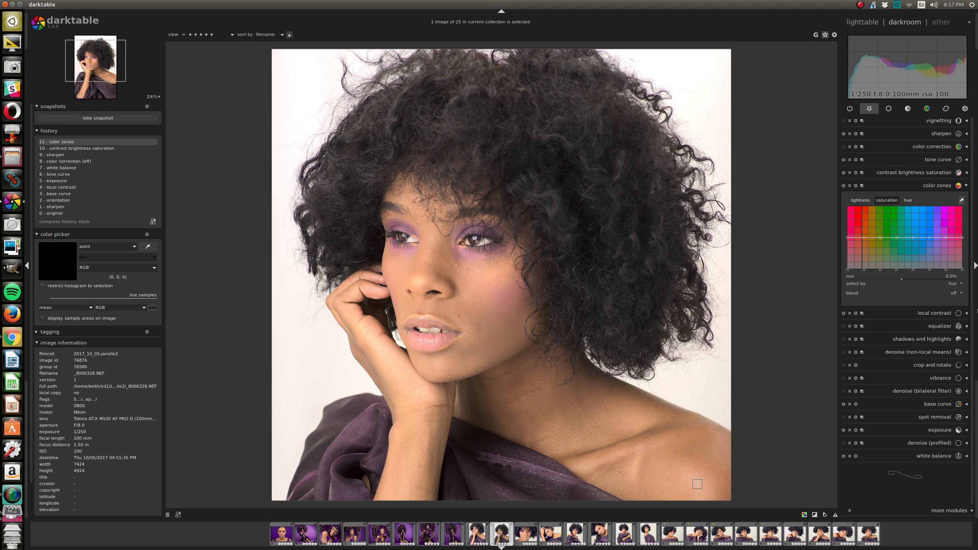
# - Try color zones selected by saturation again, narrowing the adjustment range and raising the saturation curve slightly at the sampled skin tone
pyautogui.click(957, 285)
pyautogui.click(953, 291)
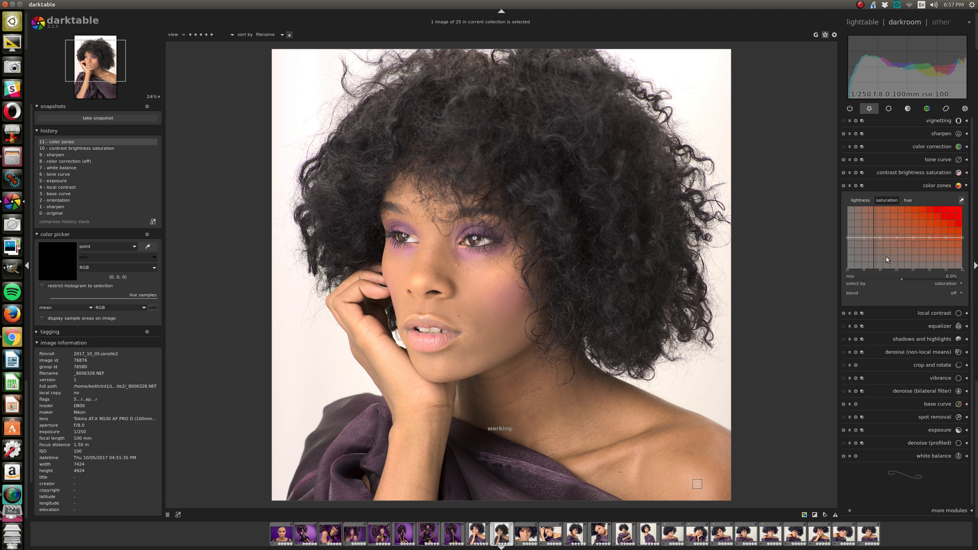
pyautogui.scroll(8, 875, 239)
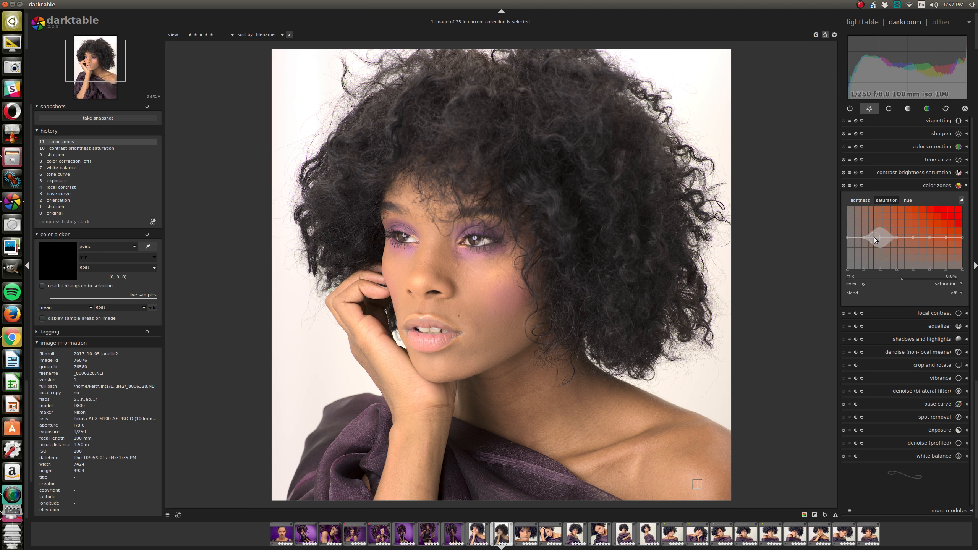
pyautogui.moveTo(875, 238); pyautogui.dragTo(875, 238)
# - Try the velvia module at low strengths such as 9%, compare it on and off, and leave it switched off
pyautogui.click(927, 108)
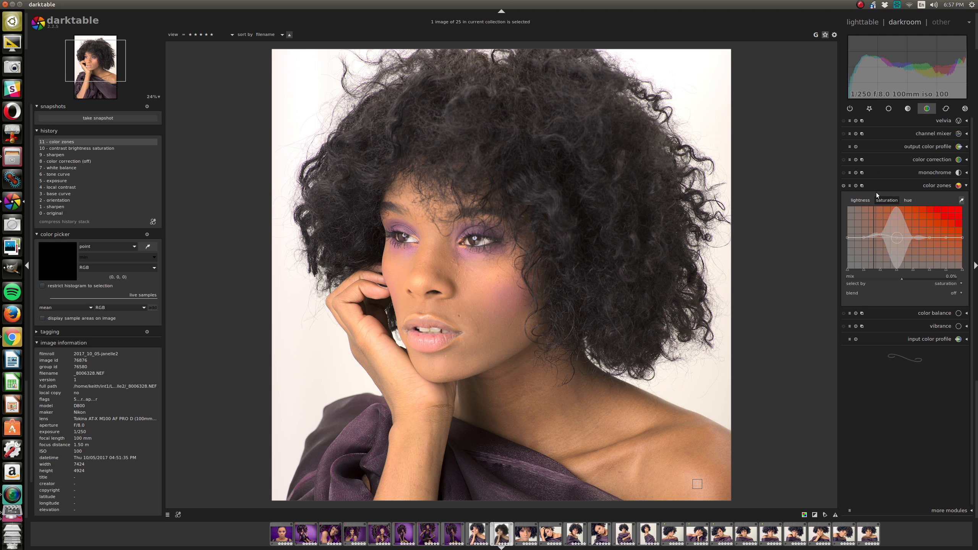
pyautogui.click(843, 121)
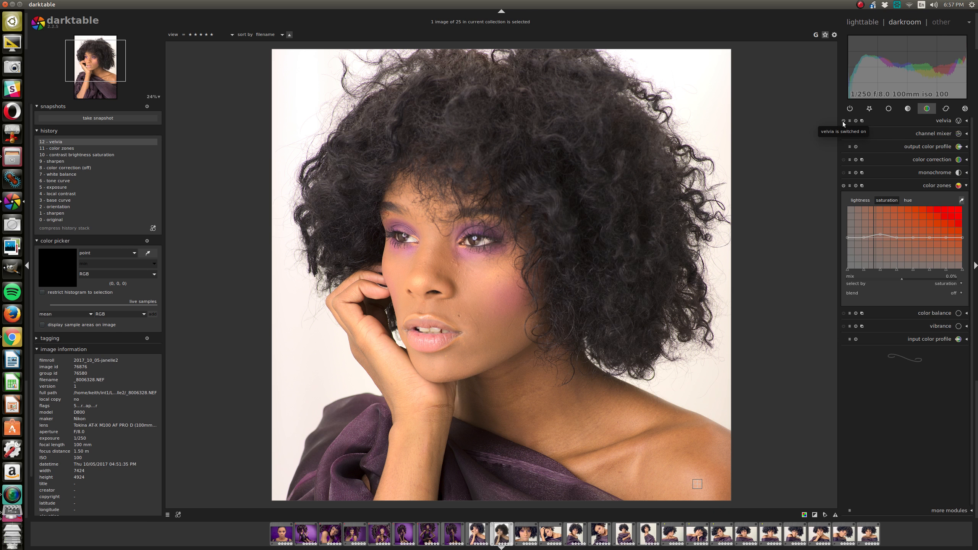
pyautogui.click(948, 121)
pyautogui.scroll(-9, 893, 132)
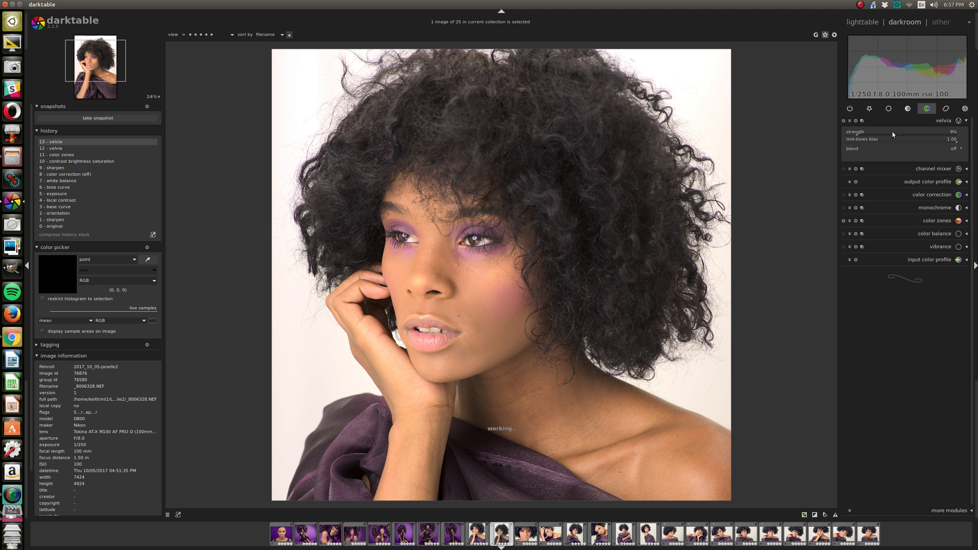
pyautogui.scroll(-3, 893, 132)
pyautogui.scroll(1, 893, 132)
pyautogui.scroll(6, 892, 131)
pyautogui.click(843, 121)
pyautogui.click(844, 121)
pyautogui.click(843, 121)
# - Try color zones selected by hue, raising the saturation curve slightly in the orange skin-tone range
pyautogui.click(871, 109)
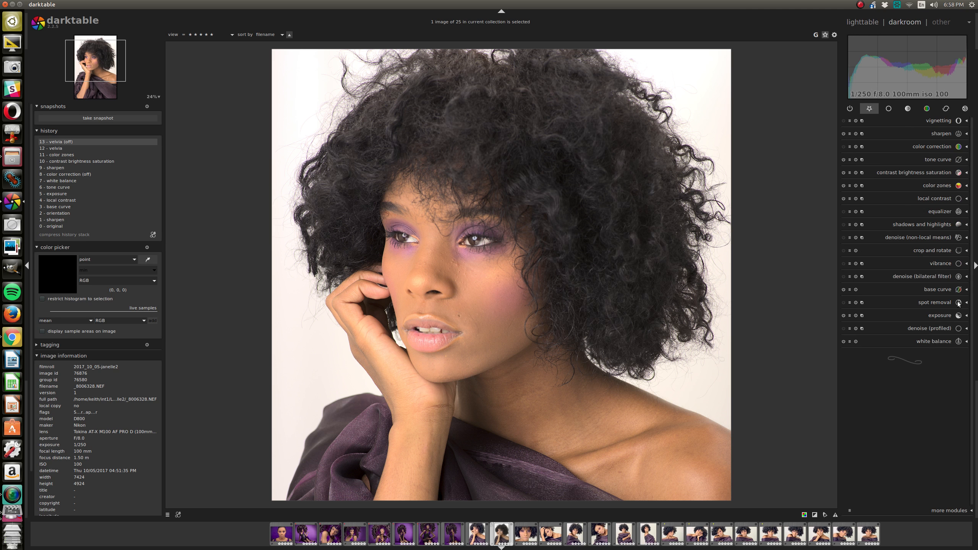
pyautogui.click(938, 184)
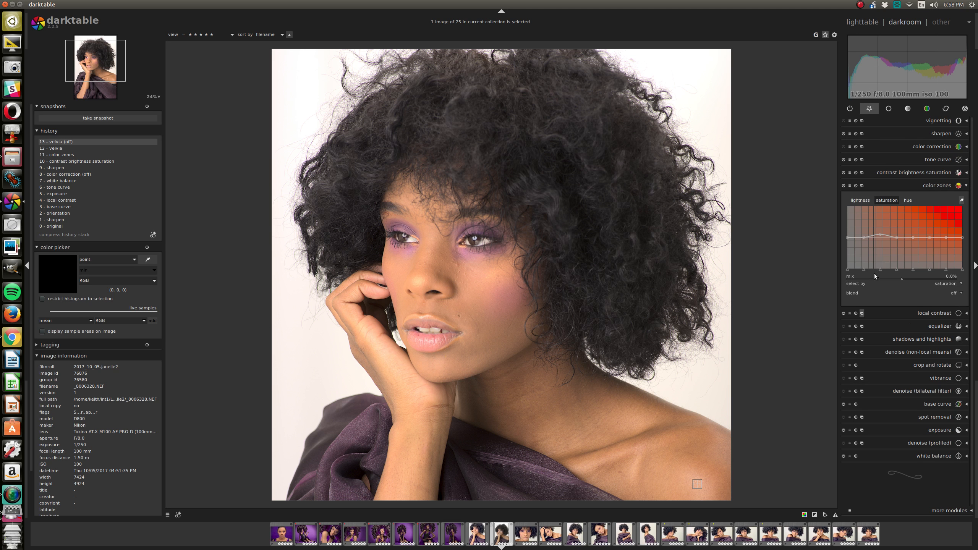
pyautogui.click(954, 283)
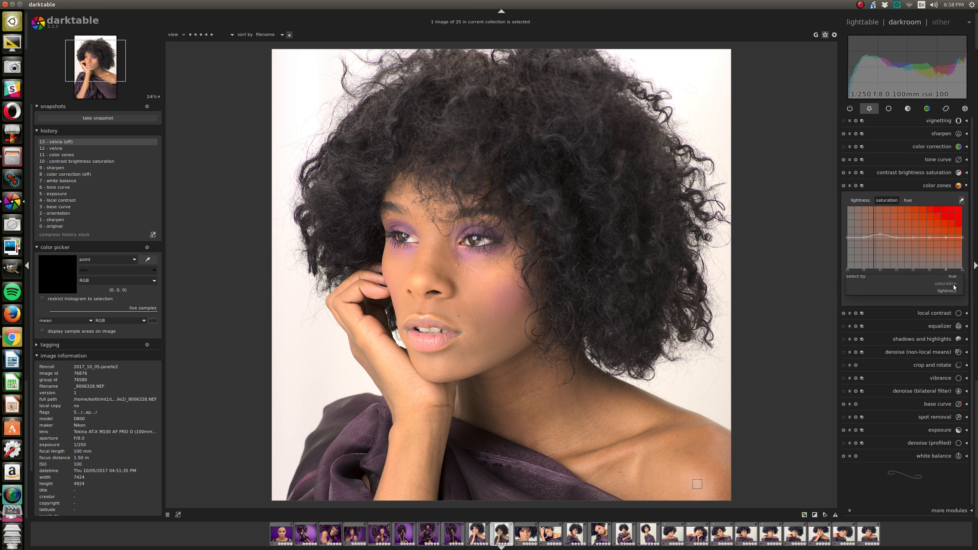
pyautogui.click(953, 277)
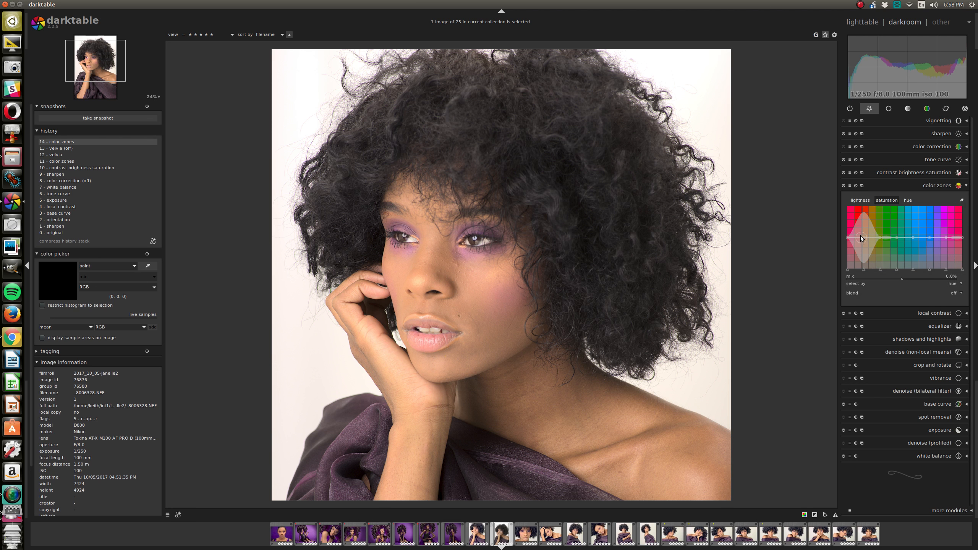
pyautogui.moveTo(860, 237); pyautogui.dragTo(861, 235)
pyautogui.moveTo(862, 235); pyautogui.dragTo(861, 234)
# - Select color zones by saturation and raise the saturation curve slightly around the sampled skin tone
pyautogui.click(957, 286)
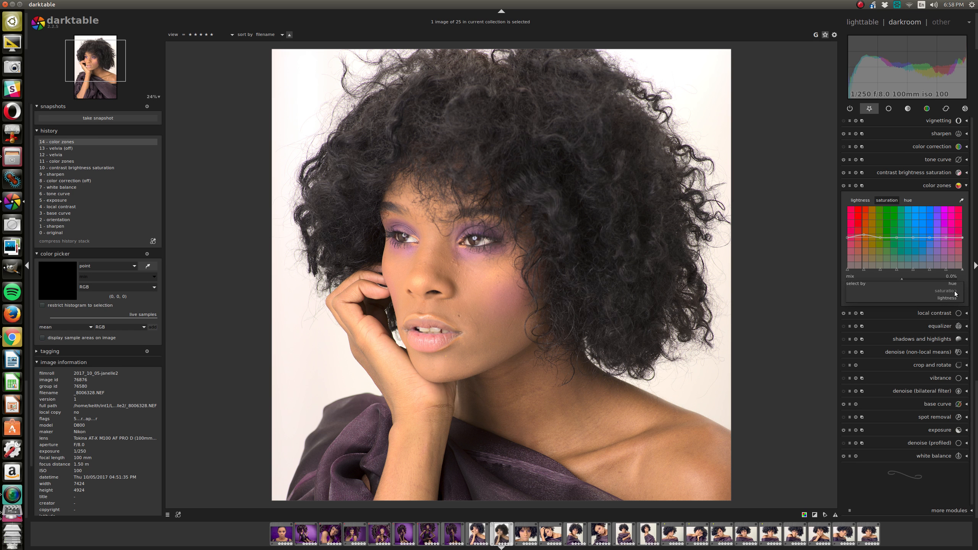
pyautogui.click(955, 291)
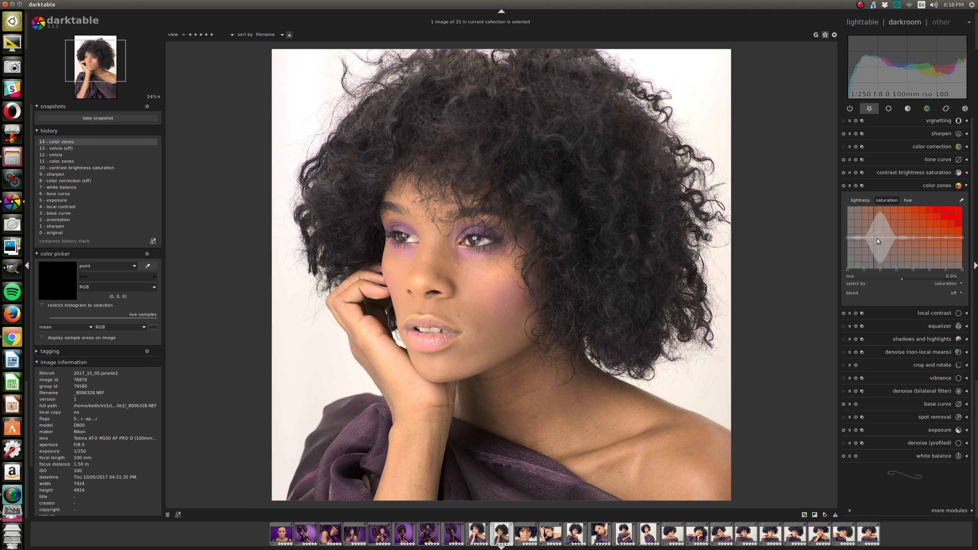
pyautogui.moveTo(875, 236); pyautogui.dragTo(874, 235)
pyautogui.click(929, 186)
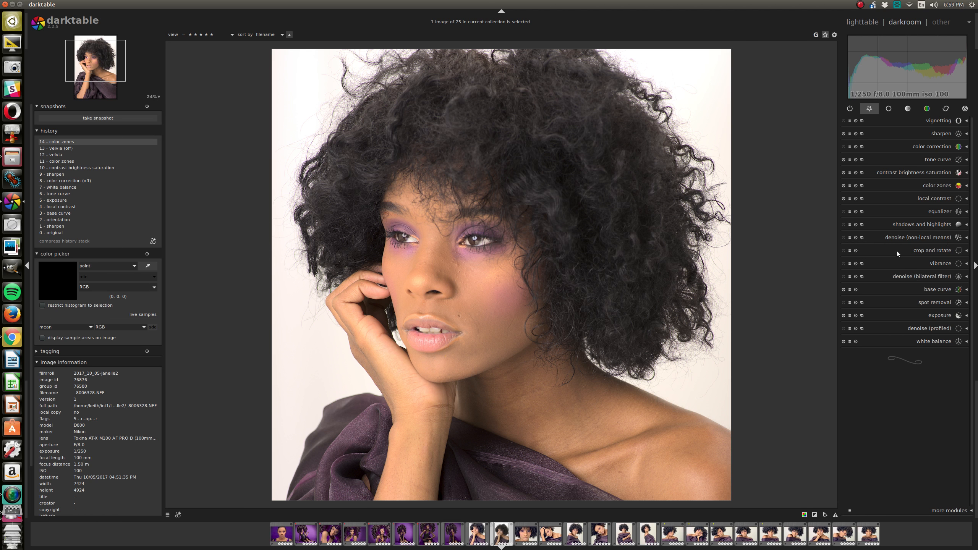
# - Try the bilateral filter denoise, switch it off again, and dismiss the incoming call notification
pyautogui.click(843, 276)
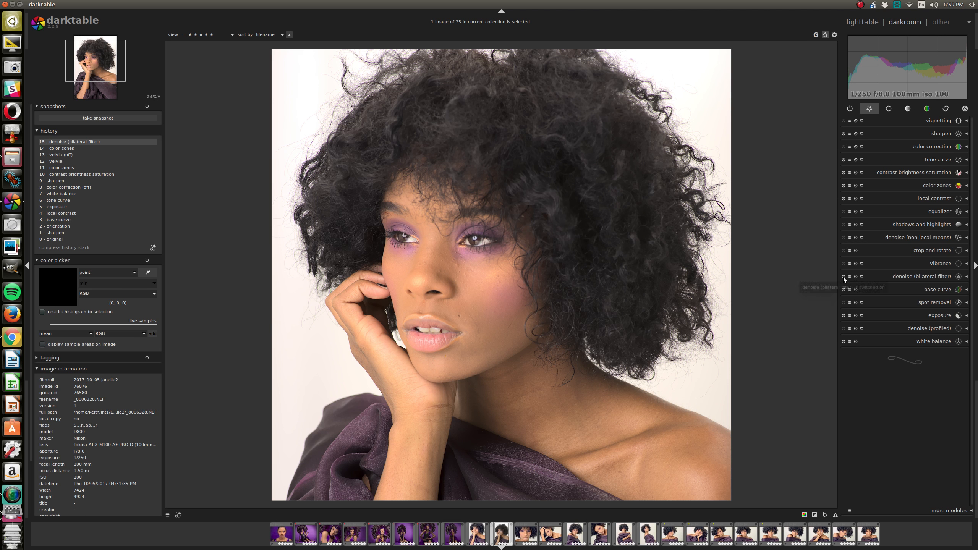
pyautogui.click(844, 277)
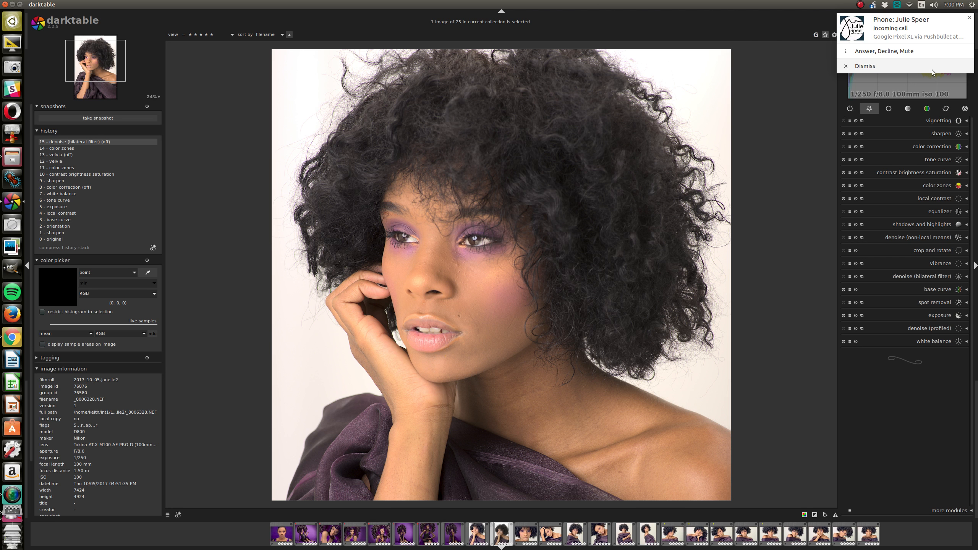
pyautogui.click(882, 65)
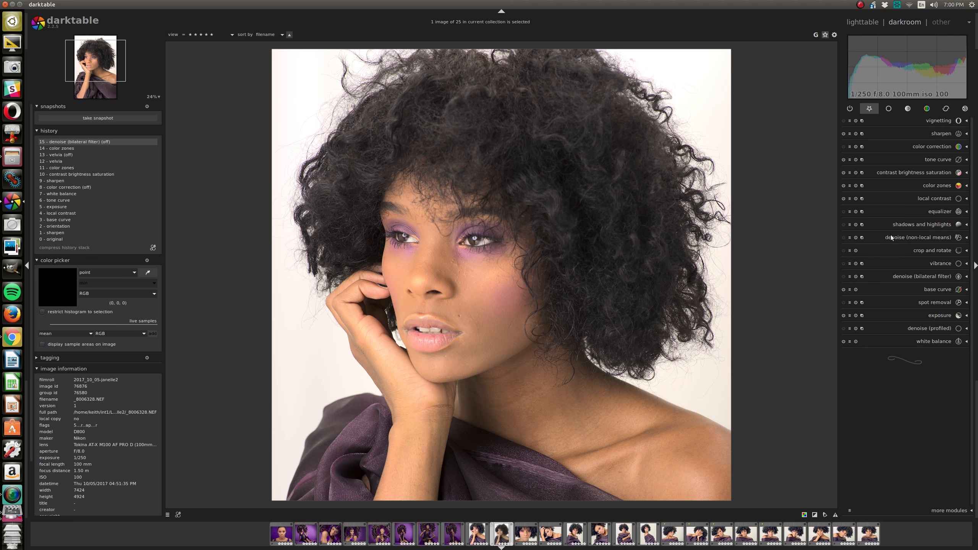
# - Try raising the local contrast detail through 0.320 and 0.623 to exaggerate hair and skin texture
pyautogui.click(923, 198)
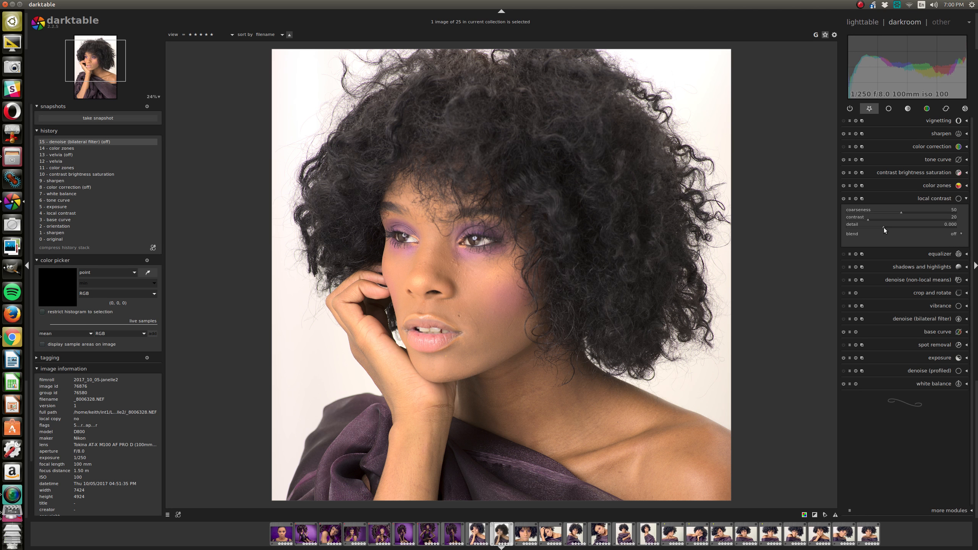
pyautogui.moveTo(884, 228); pyautogui.dragTo(890, 228)
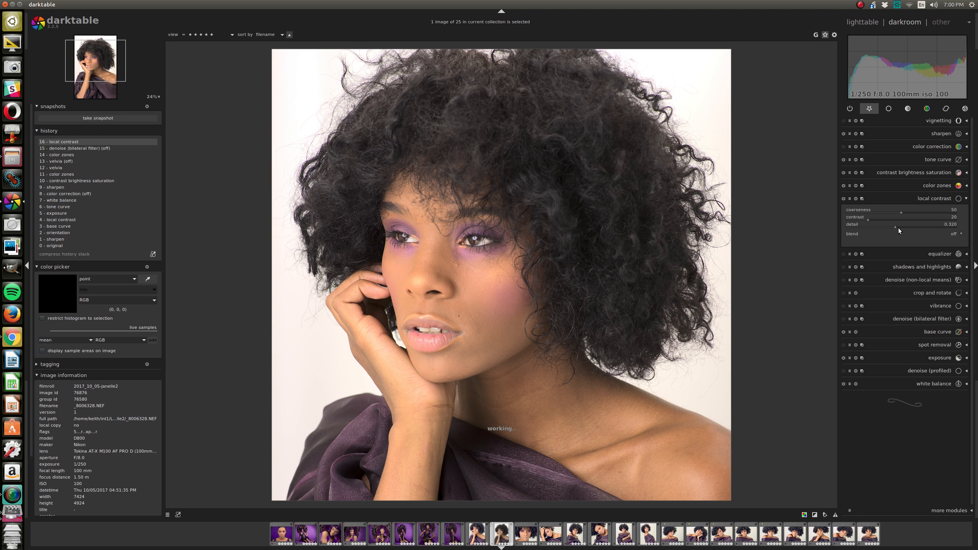
pyautogui.click(906, 227)
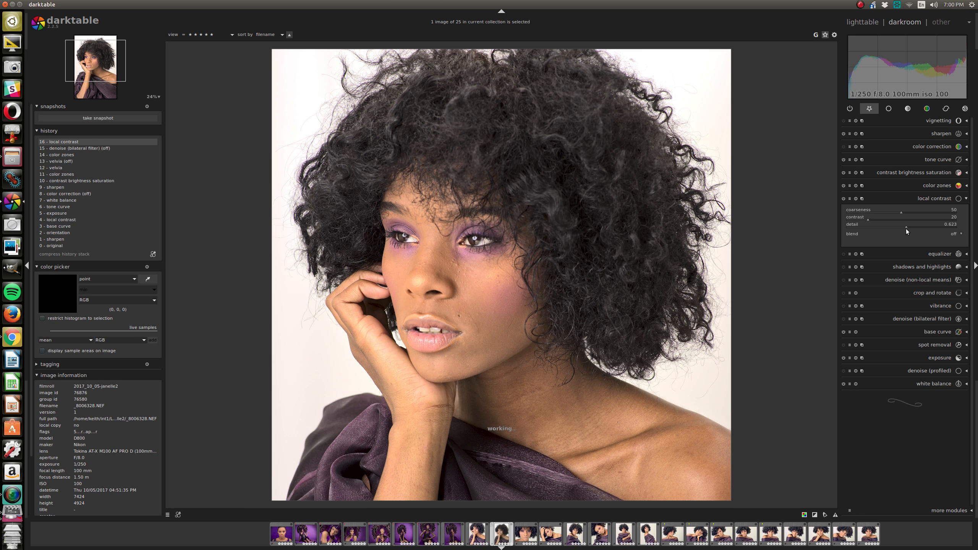
pyautogui.moveTo(921, 228)
pyautogui.mouseDown()
pyautogui.moveTo(945, 228)
pyautogui.moveTo(896, 227)
pyautogui.mouseUp()
# - Try lowering the local contrast detail to about -0.55 and examine the softened skin up close
pyautogui.click(888, 227)
pyautogui.moveTo(894, 226); pyautogui.dragTo(868, 227)
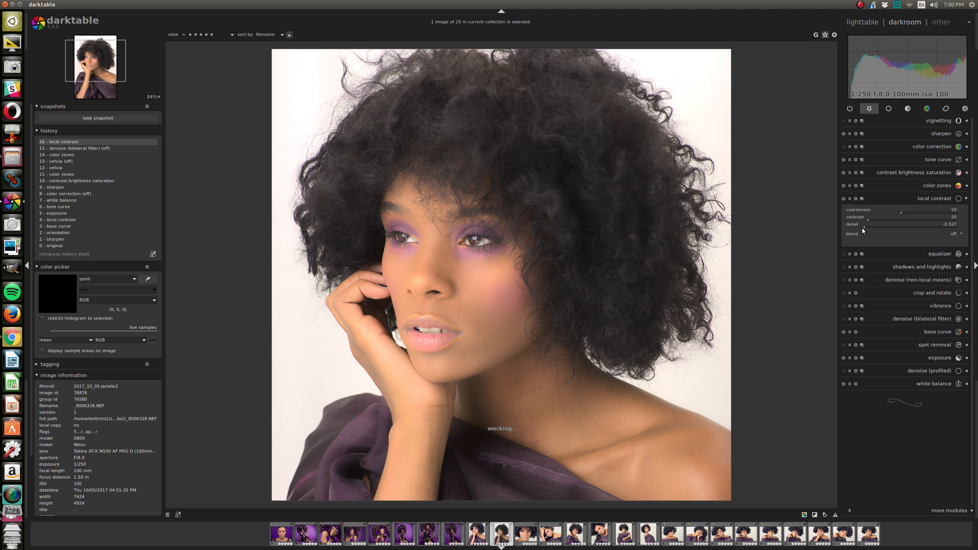
pyautogui.moveTo(862, 227); pyautogui.dragTo(864, 227)
pyautogui.scroll(4, 479, 274)
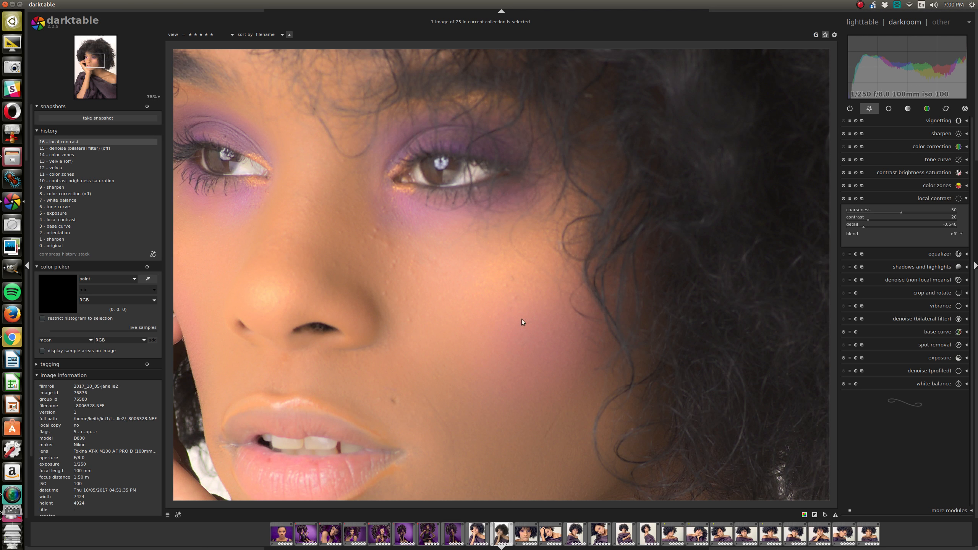
pyautogui.scroll(-4, 509, 417)
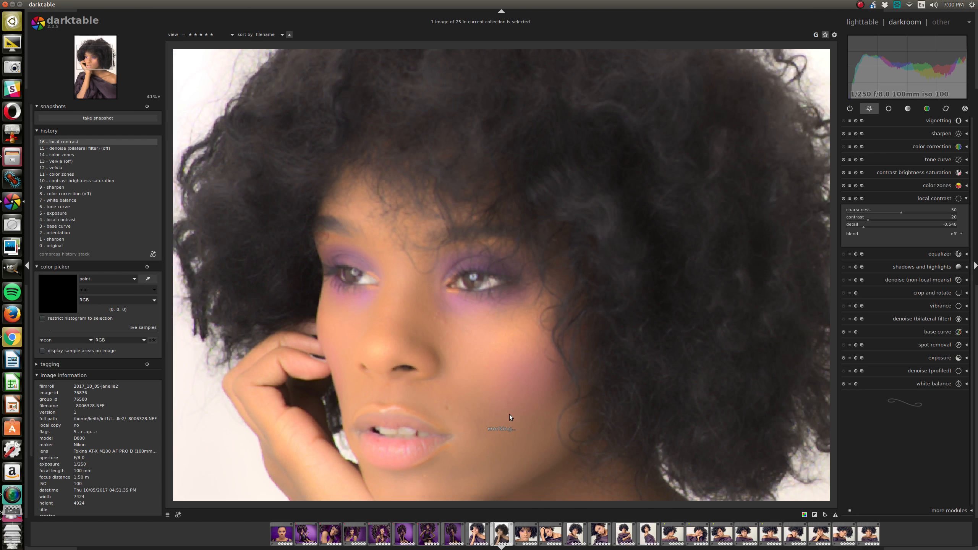
pyautogui.scroll(-1, 509, 415)
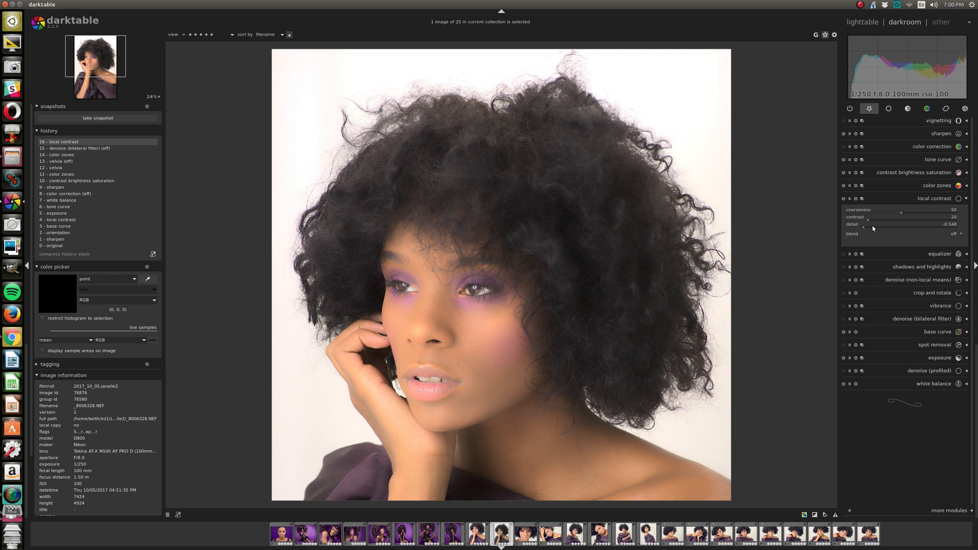
# - Set the local contrast detail to -0.375 and dismiss the text message notification
pyautogui.scroll(2, 873, 226)
pyautogui.scroll(11, 873, 225)
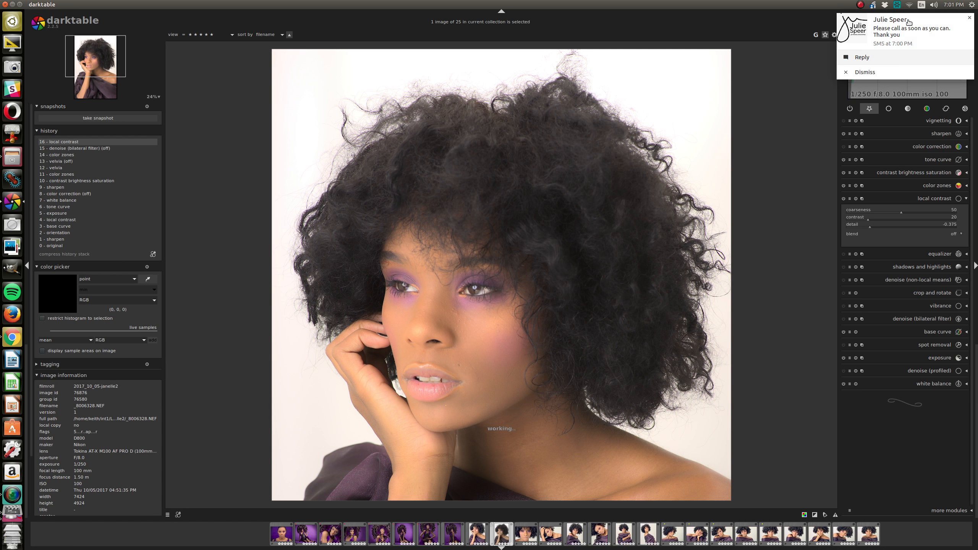
pyautogui.click(871, 72)
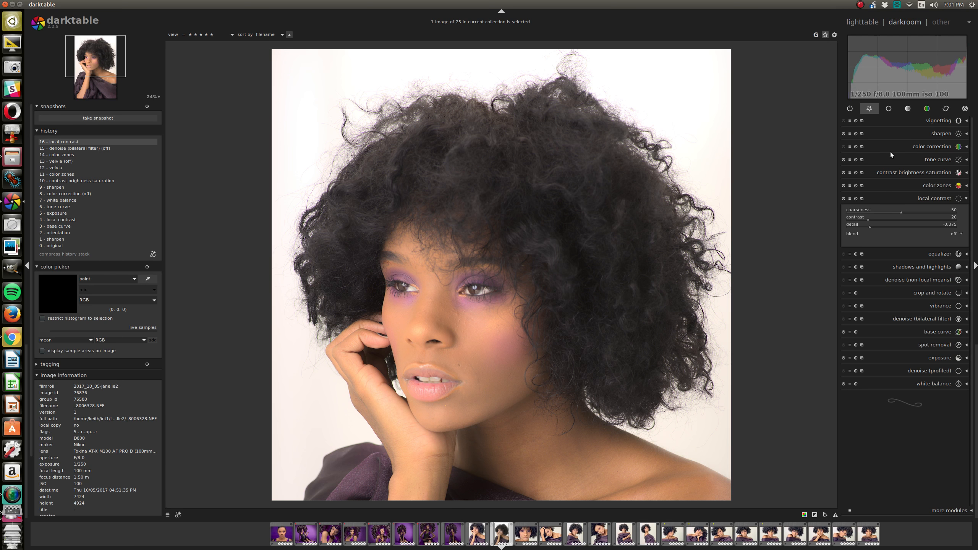
# - Set the local contrast detail to -0.215 and check the portrait both up close and in full
pyautogui.scroll(2, 875, 225)
pyautogui.scroll(-1, 885, 228)
pyautogui.scroll(-1, 881, 229)
pyautogui.scroll(-1, 882, 228)
pyautogui.scroll(1, 883, 226)
pyautogui.scroll(-1, 652, 277)
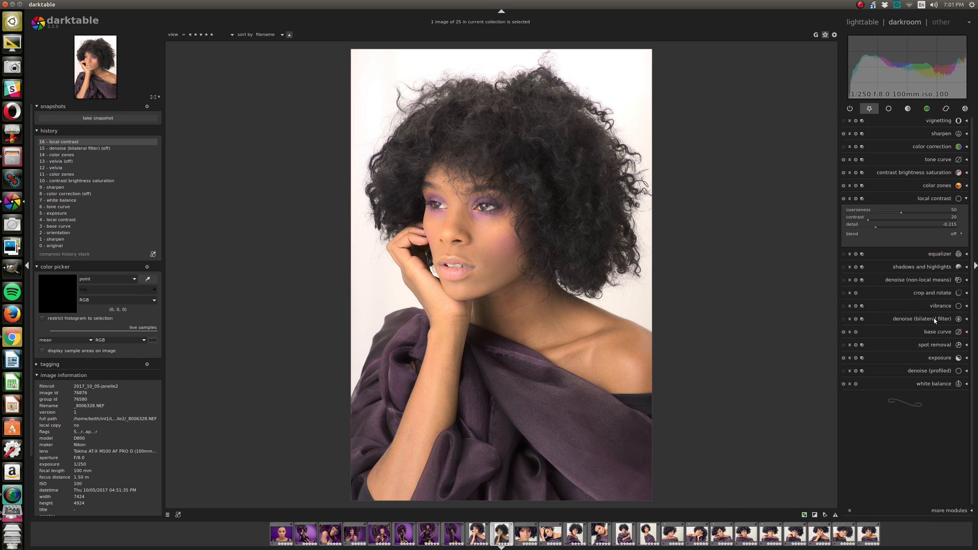
# - Open the equalizer, try a luma noise adjustment at the fine end, and replace it with the sharpen preset
pyautogui.click(934, 255)
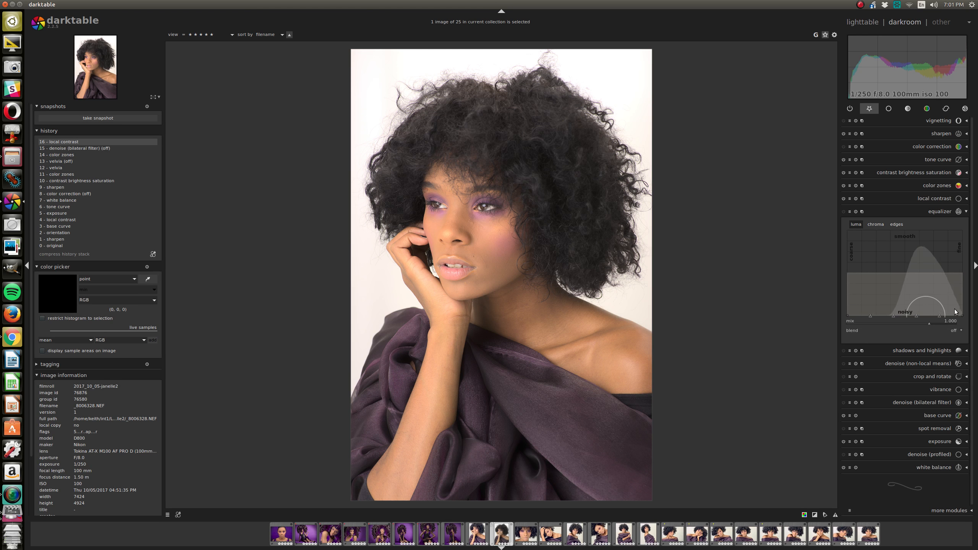
pyautogui.scroll(-8, 950, 311)
pyautogui.moveTo(938, 305)
pyautogui.mouseDown()
pyautogui.moveTo(937, 295)
pyautogui.moveTo(966, 300)
pyautogui.moveTo(957, 299)
pyautogui.moveTo(954, 326)
pyautogui.mouseUp()
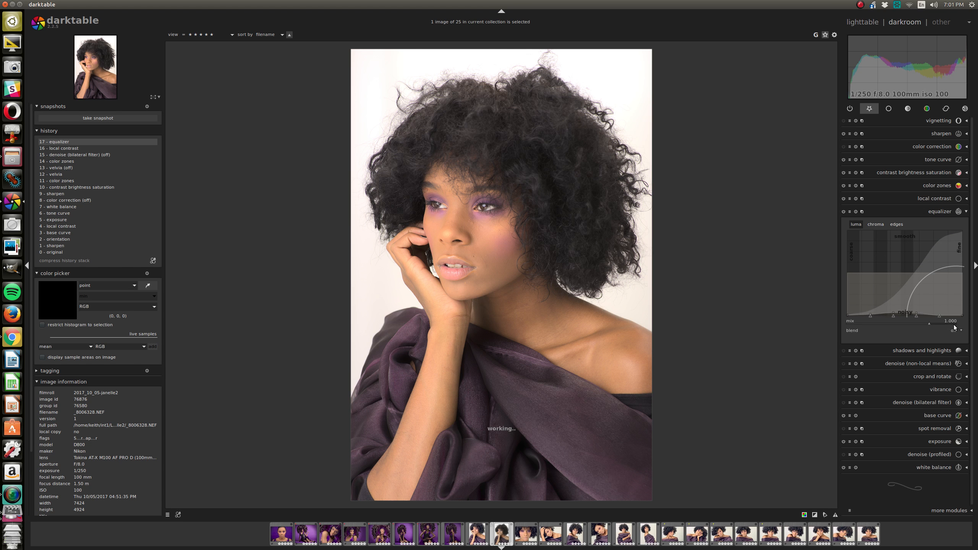
pyautogui.click(850, 211)
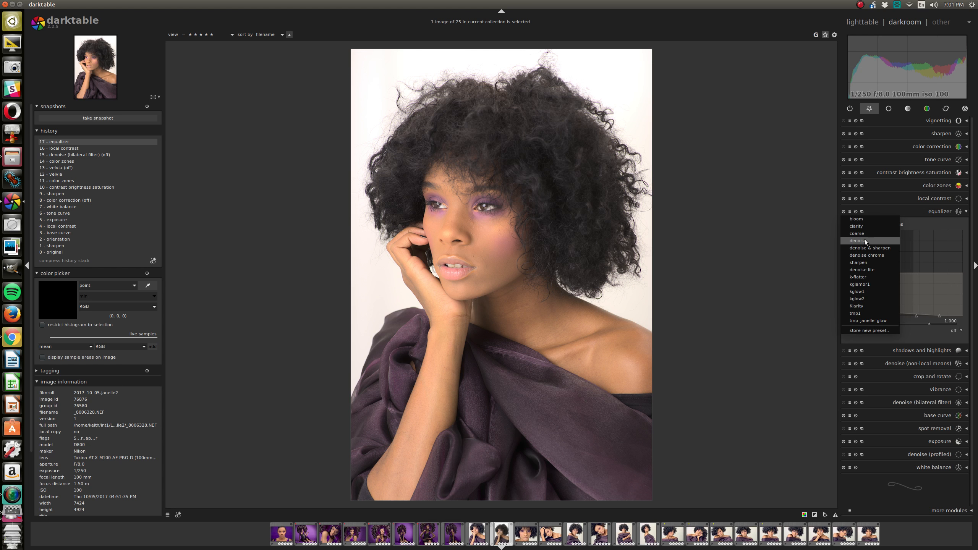
pyautogui.click(866, 265)
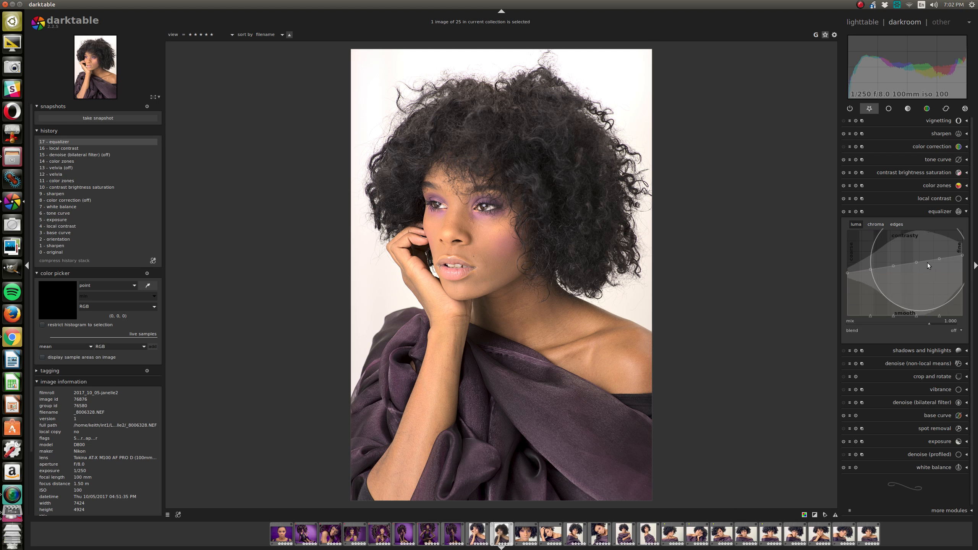
# - Try wider and narrower influence radii on the equalizer's luma curve, and reset the equalizer
pyautogui.scroll(-5, 936, 259)
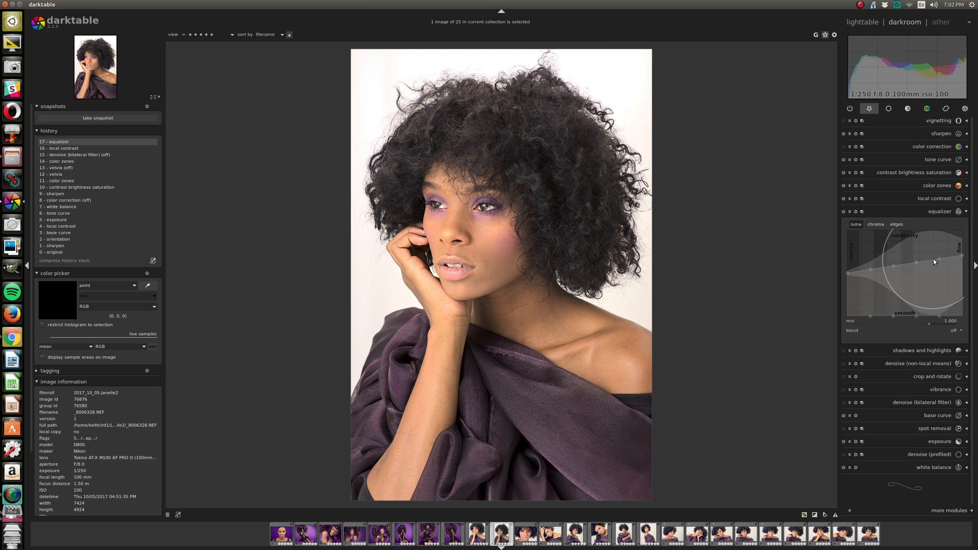
pyautogui.scroll(6, 934, 259)
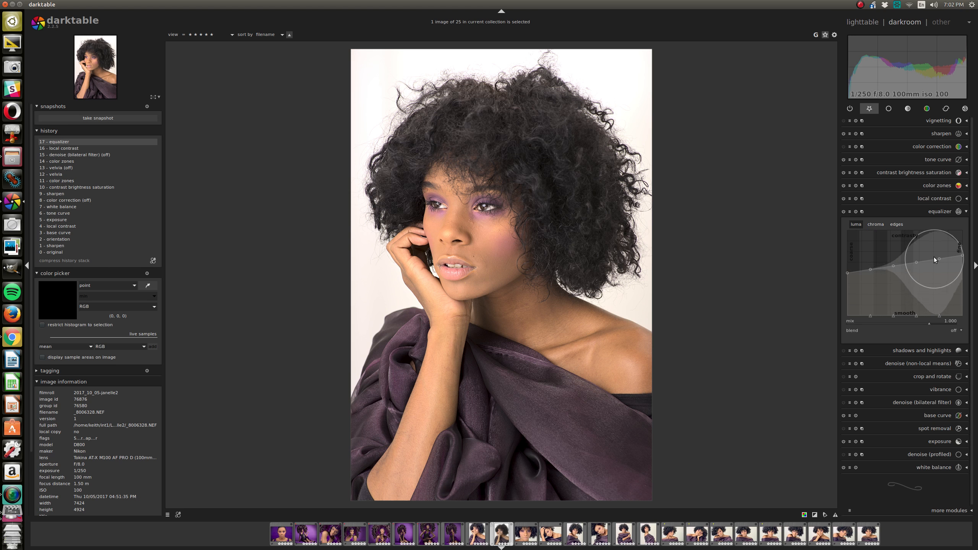
pyautogui.scroll(1, 934, 257)
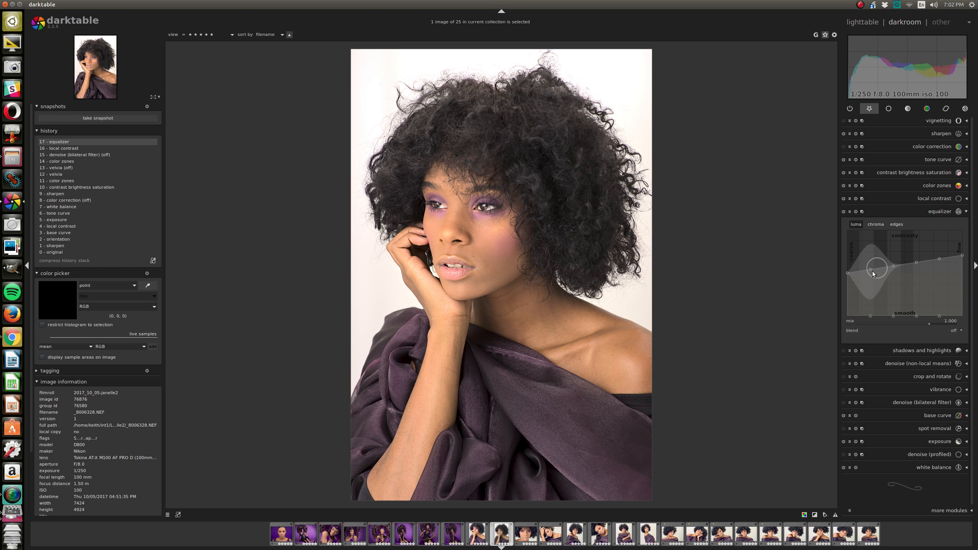
pyautogui.click(856, 213)
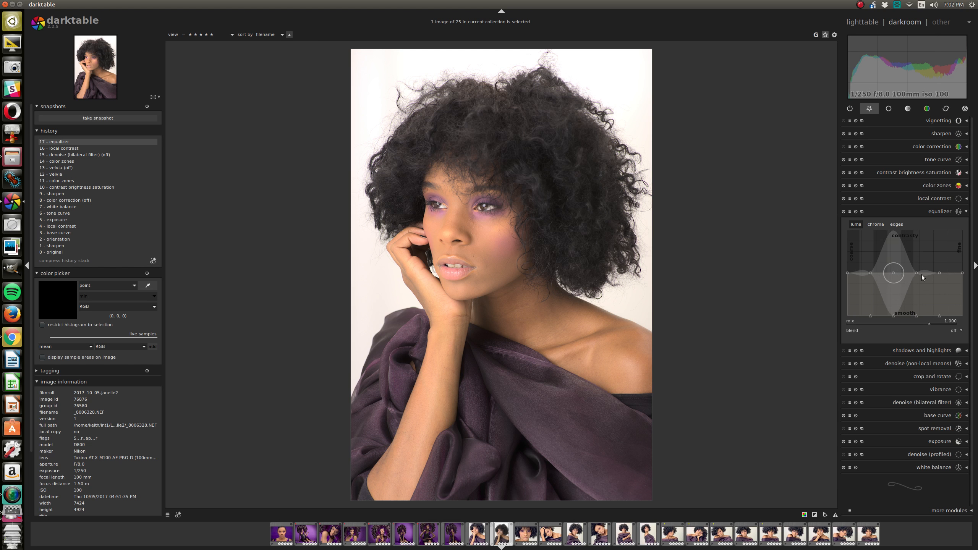
# - Try lowering and raising the middle of the equalizer's luma curve with a widened influence radius, resetting the curve after each attempt
pyautogui.click(894, 272)
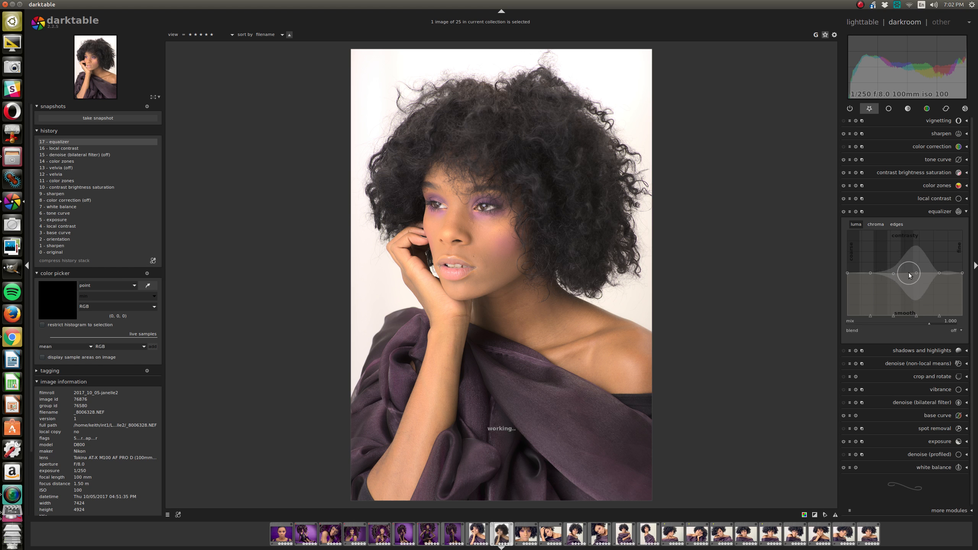
pyautogui.scroll(-6, 909, 272)
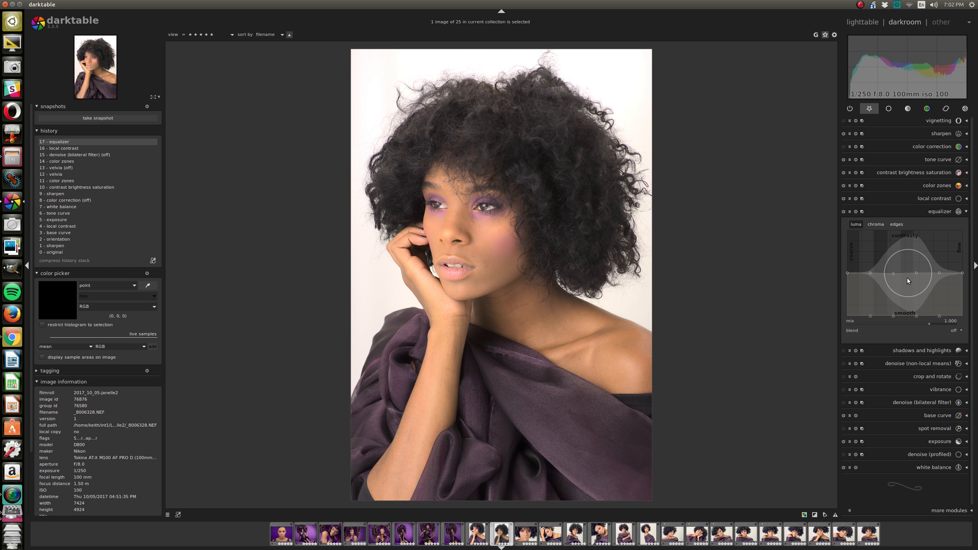
pyautogui.moveTo(907, 278); pyautogui.dragTo(904, 300)
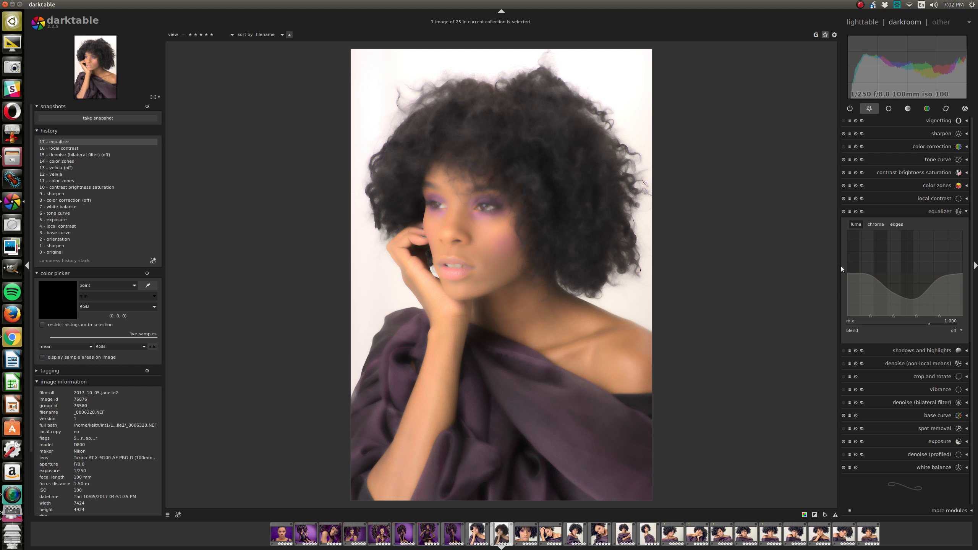
pyautogui.doubleClick(907, 276)
pyautogui.moveTo(911, 271); pyautogui.dragTo(909, 239)
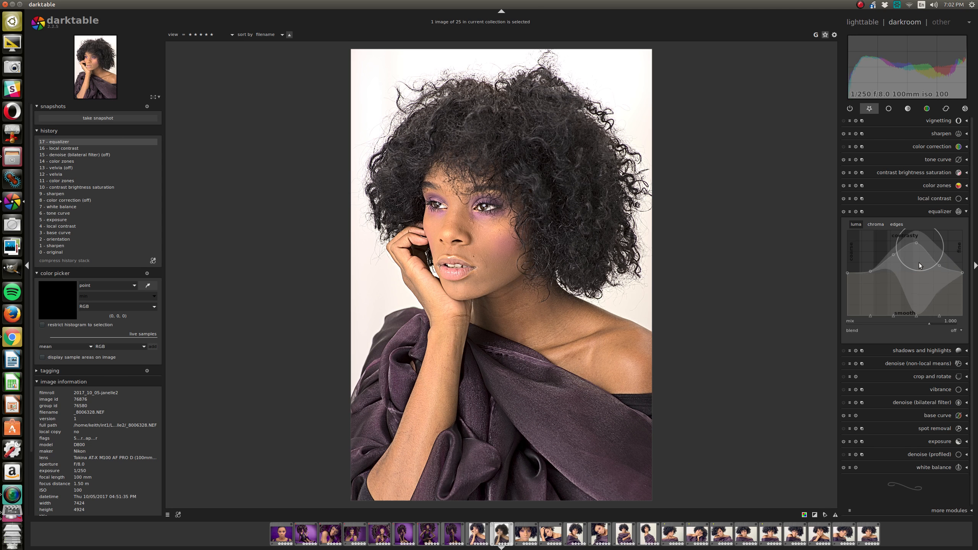
pyautogui.doubleClick(907, 268)
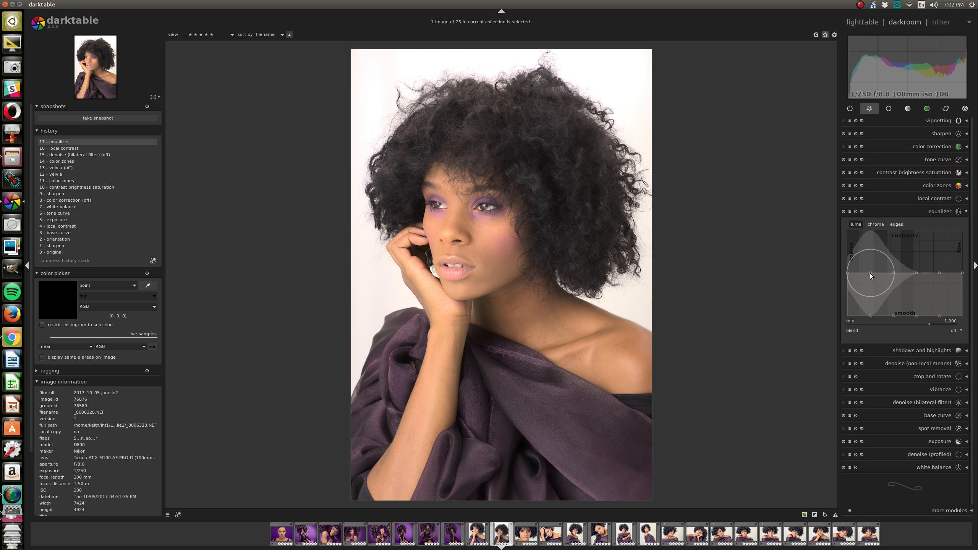
# - Try raising the coarse end of the luma curve strongly to exaggerate large-scale contrast, and reset the curve
pyautogui.moveTo(853, 271); pyautogui.dragTo(856, 235)
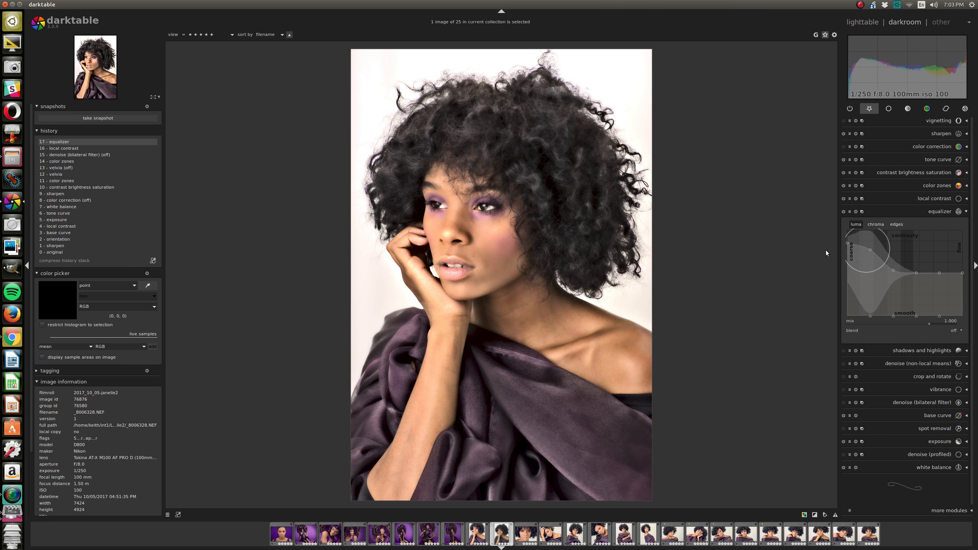
pyautogui.moveTo(859, 251)
pyautogui.mouseDown()
pyautogui.moveTo(868, 249)
pyautogui.moveTo(867, 263)
pyautogui.mouseUp()
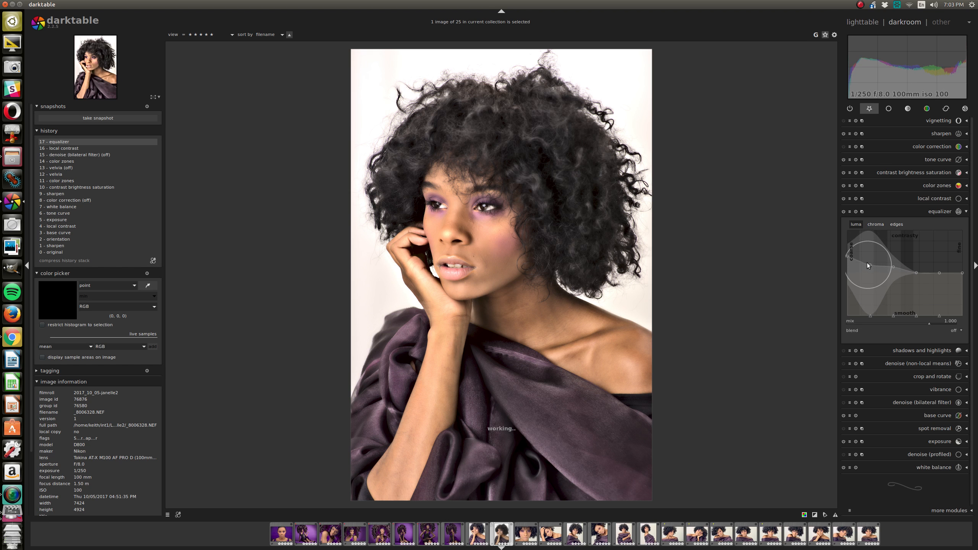
pyautogui.doubleClick(866, 278)
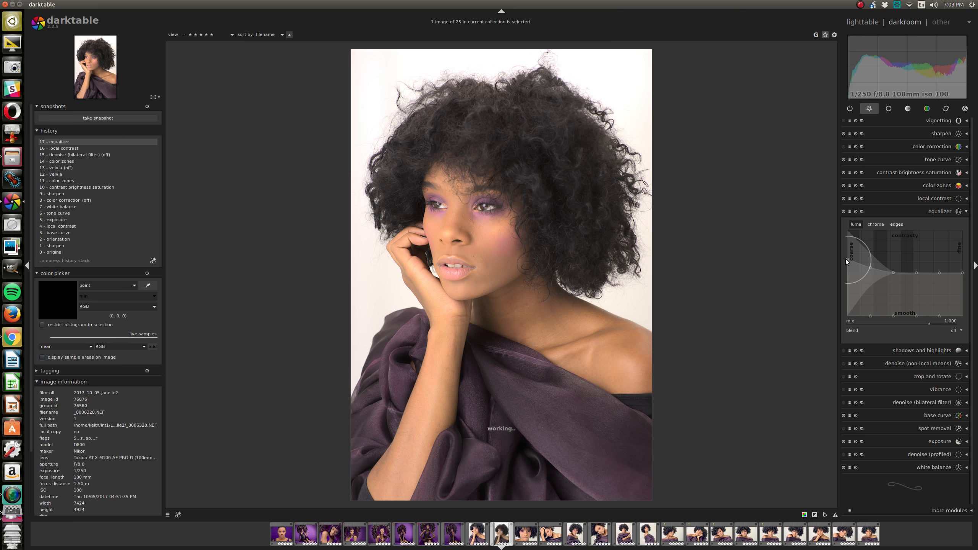
# - Raise the coarse end of the luma curve moderately, tapering it to neutral near the middle with a narrower influence radius
pyautogui.moveTo(845, 259); pyautogui.dragTo(869, 258)
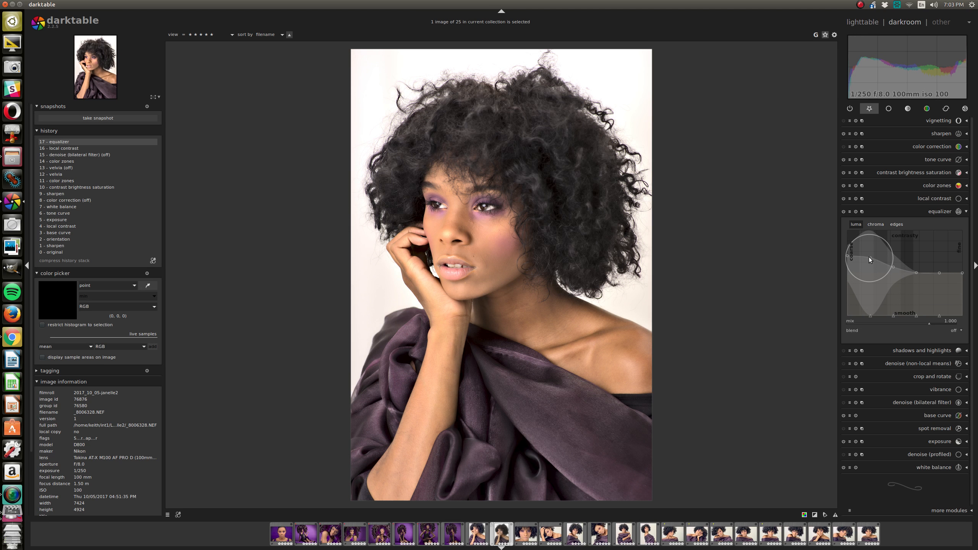
pyautogui.moveTo(869, 258); pyautogui.dragTo(894, 264)
pyautogui.scroll(-4, 896, 266)
pyautogui.scroll(5, 895, 264)
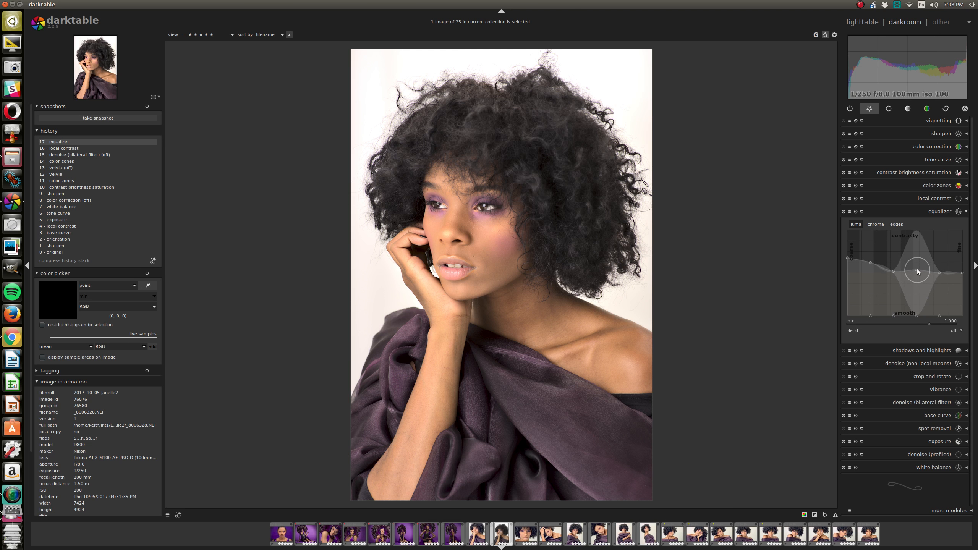
# - Dip the medium-fine part of the luma curve below neutral to soften skin, and lift the finest end slightly above neutral
pyautogui.moveTo(917, 269); pyautogui.dragTo(918, 272)
pyautogui.scroll(4, 515, 230)
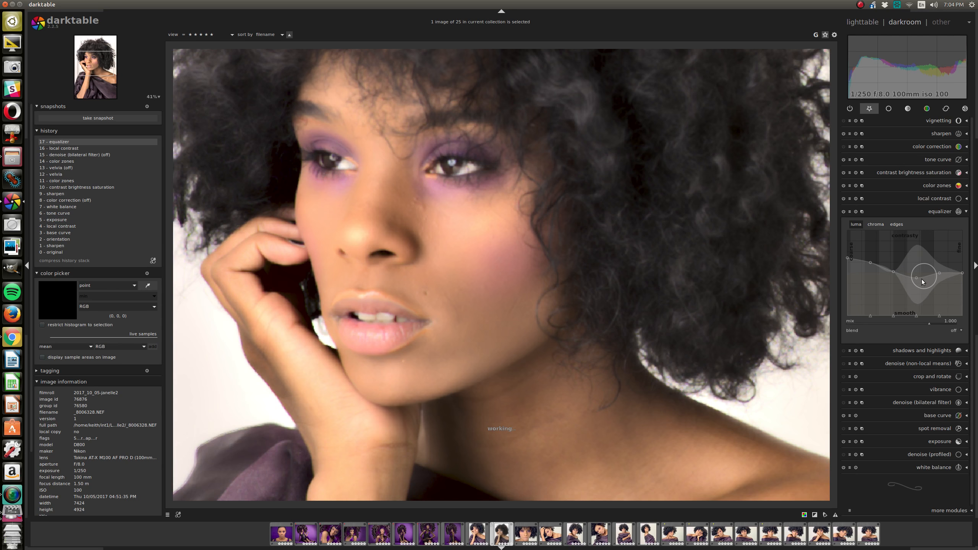
pyautogui.moveTo(916, 279)
pyautogui.mouseDown()
pyautogui.moveTo(939, 275)
pyautogui.moveTo(917, 282)
pyautogui.mouseUp()
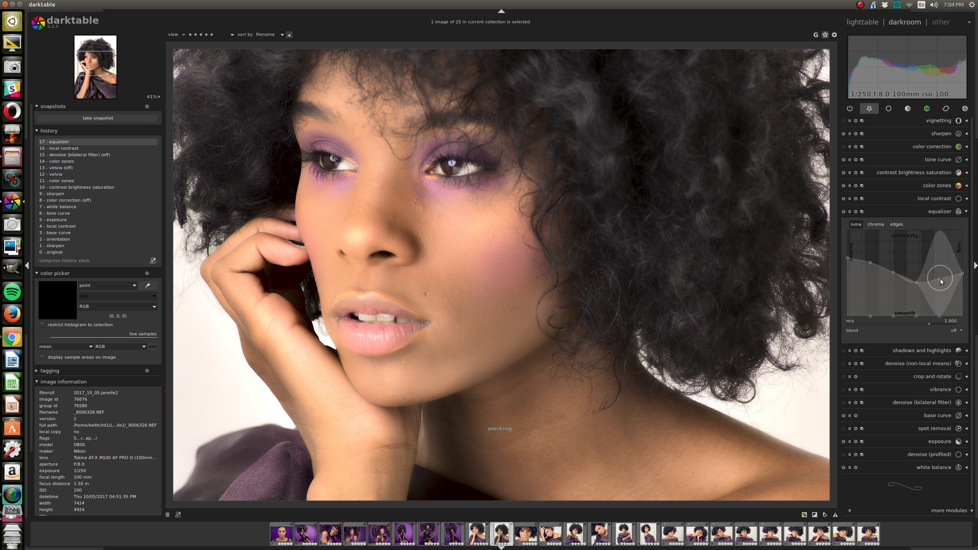
pyautogui.moveTo(940, 280); pyautogui.dragTo(930, 285)
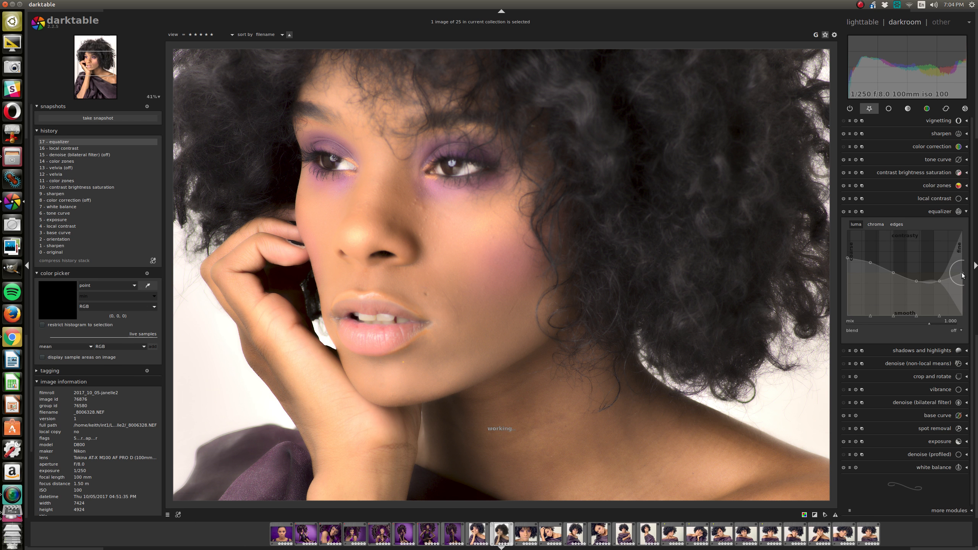
pyautogui.moveTo(962, 276); pyautogui.dragTo(963, 268)
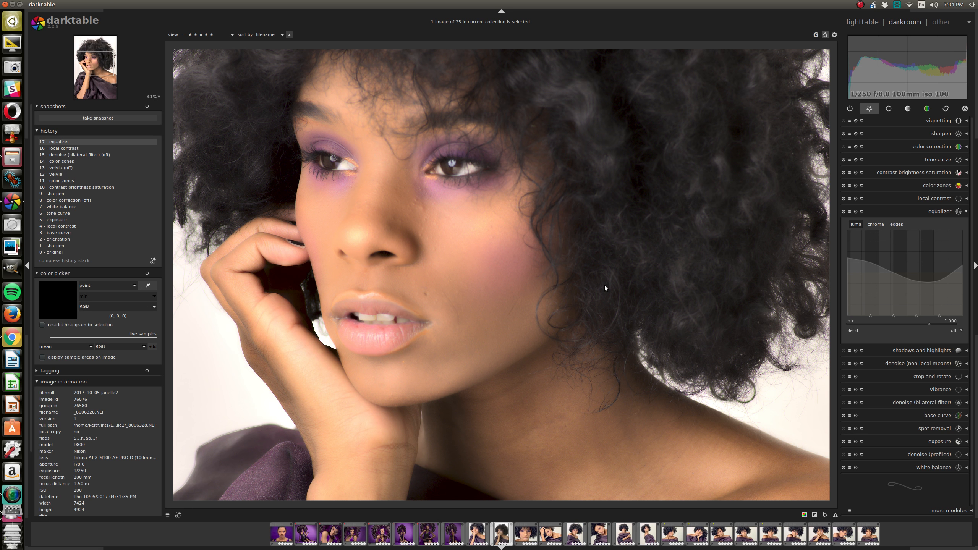
# - Compare the full portrait with the equalizer switched off and back on
pyautogui.scroll(-3, 604, 285)
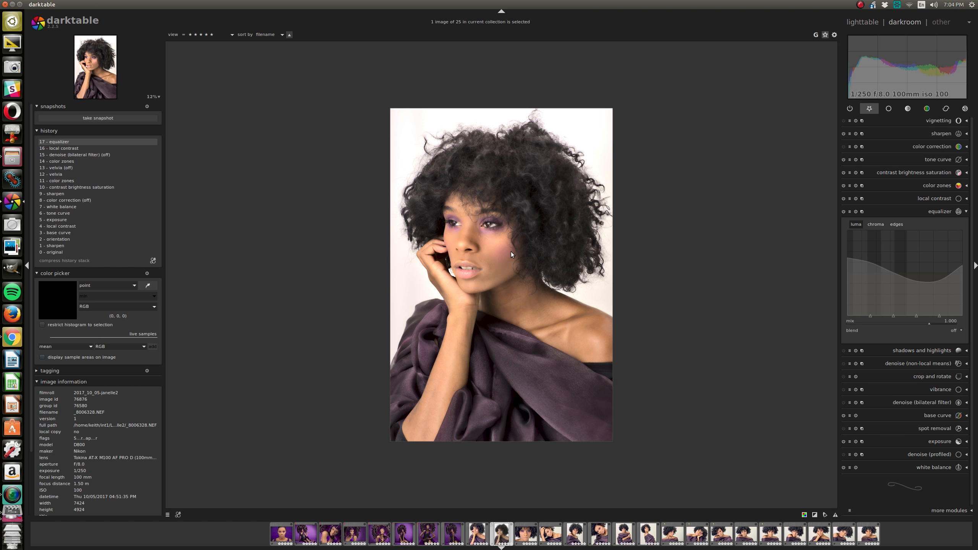
pyautogui.scroll(1, 510, 251)
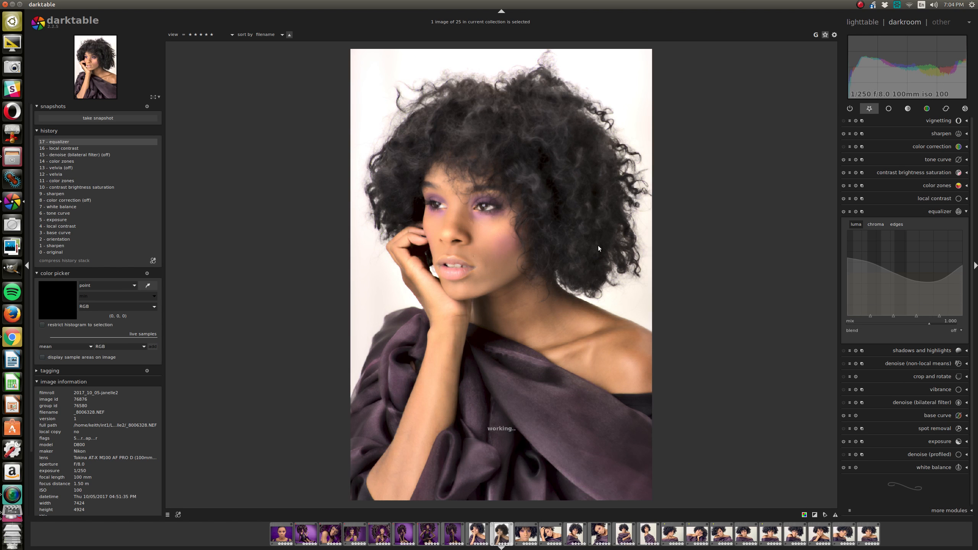
pyautogui.click(842, 211)
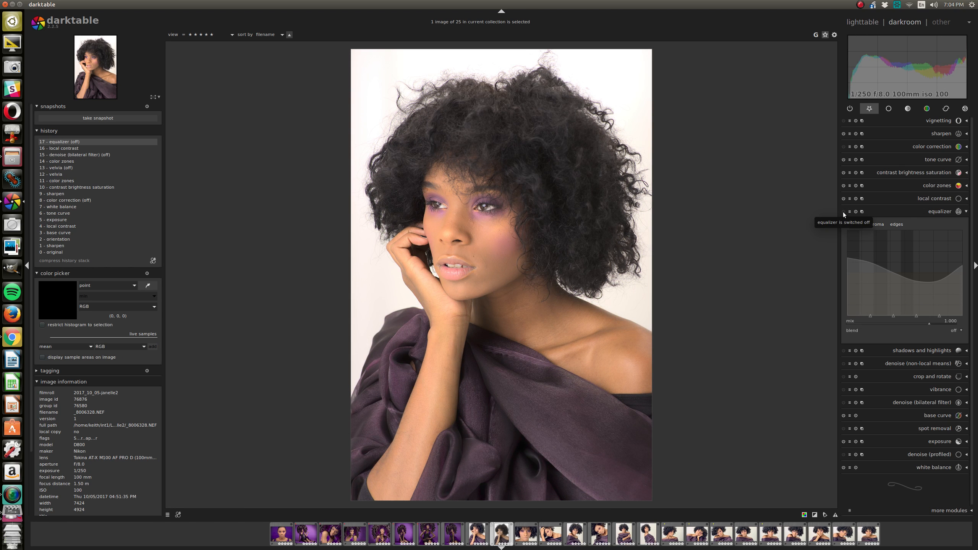
pyautogui.click(843, 212)
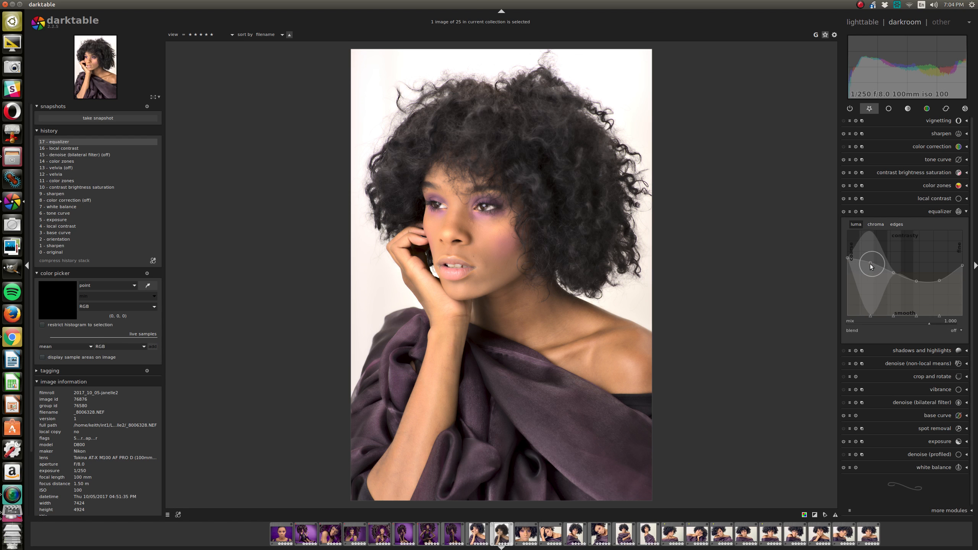
# - Lower the coarse points of the luma curve to near neutral, fine-tune the medium-fine dip, and raise the finest end slightly
pyautogui.moveTo(870, 263); pyautogui.dragTo(870, 267)
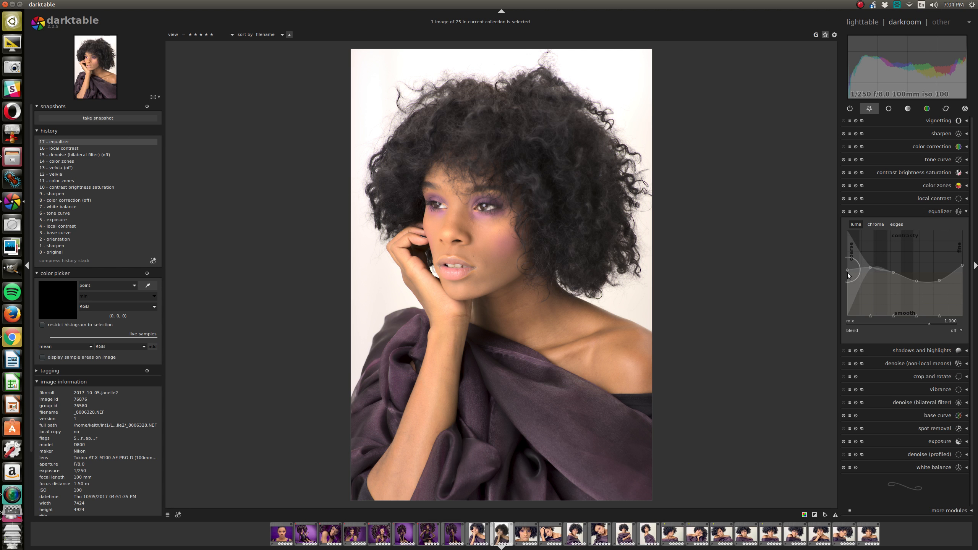
pyautogui.moveTo(848, 271); pyautogui.dragTo(847, 272)
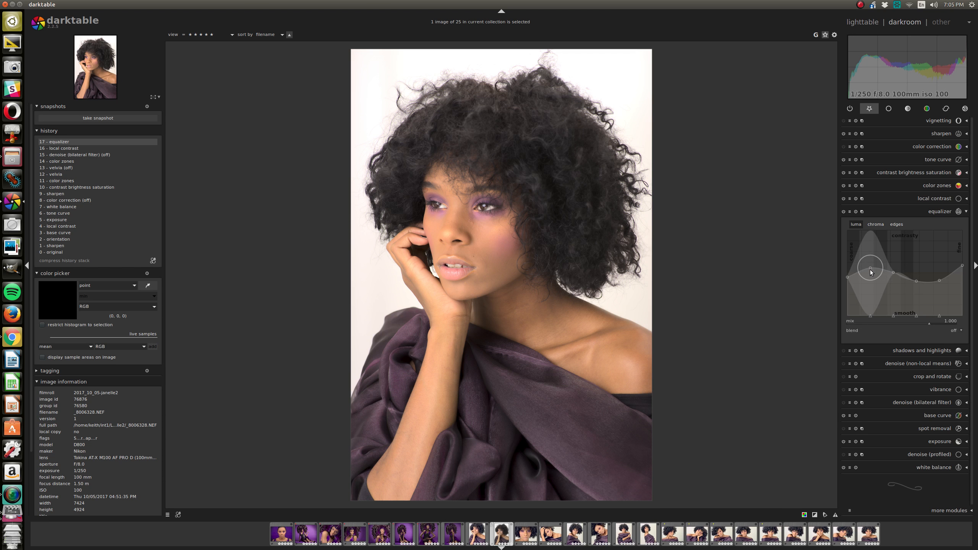
pyautogui.moveTo(871, 273); pyautogui.dragTo(895, 275)
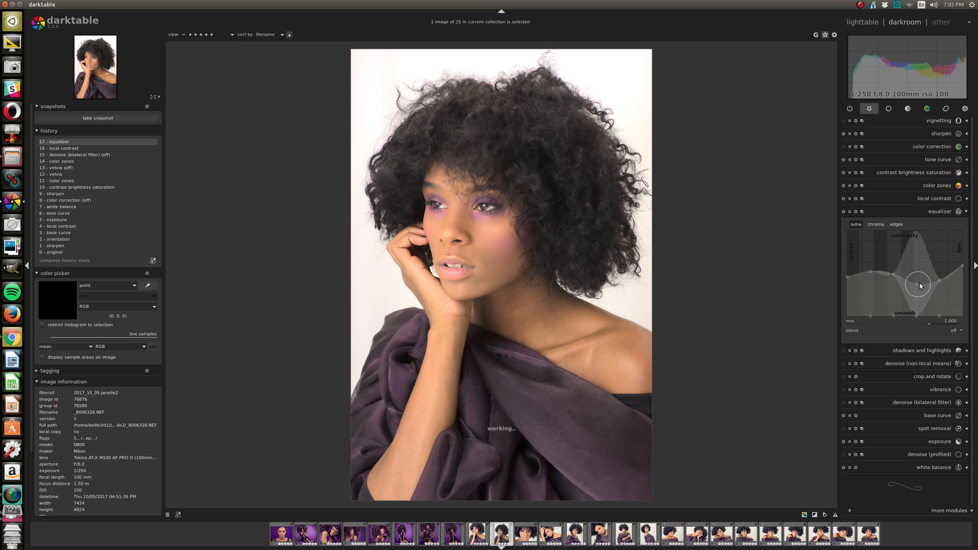
pyautogui.moveTo(915, 284); pyautogui.dragTo(915, 282)
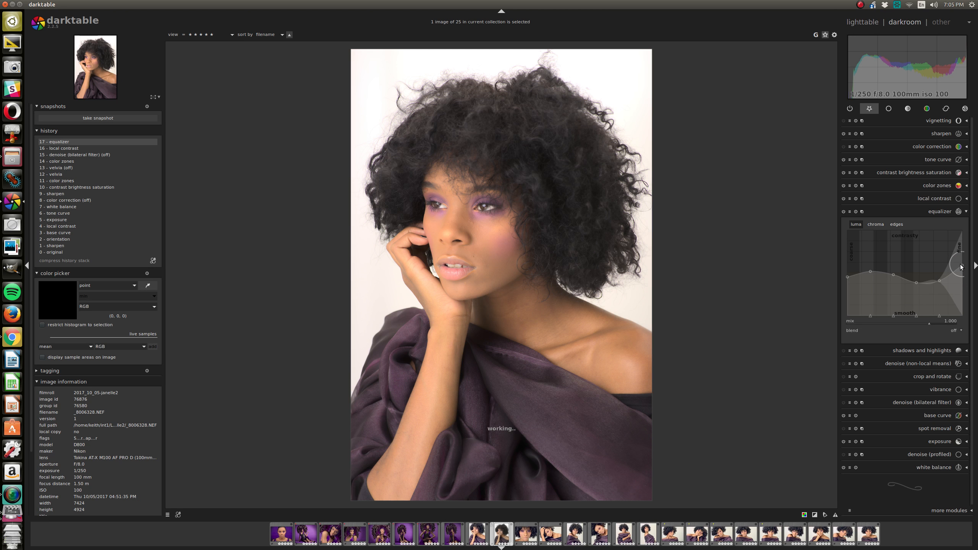
pyautogui.moveTo(962, 264); pyautogui.dragTo(963, 262)
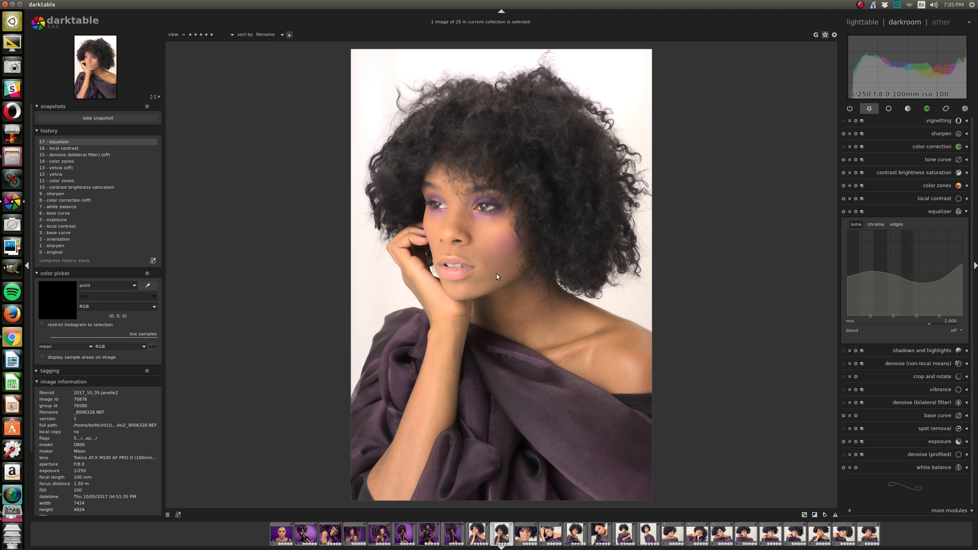
# - Switch off the equalizer and examine the skin and hair at several zoom levels for comparison
pyautogui.click(844, 212)
pyautogui.scroll(1, 508, 240)
pyautogui.scroll(3, 508, 240)
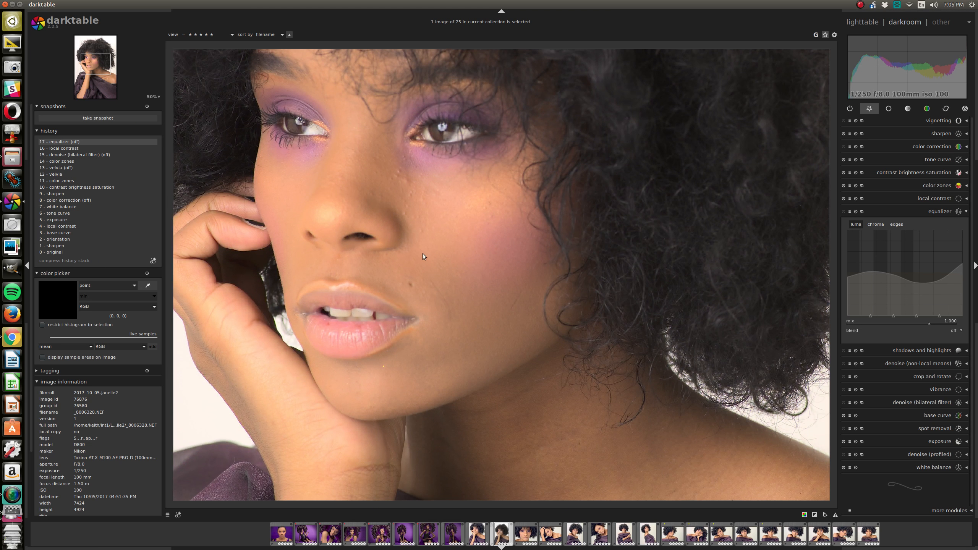
pyautogui.scroll(-3, 665, 286)
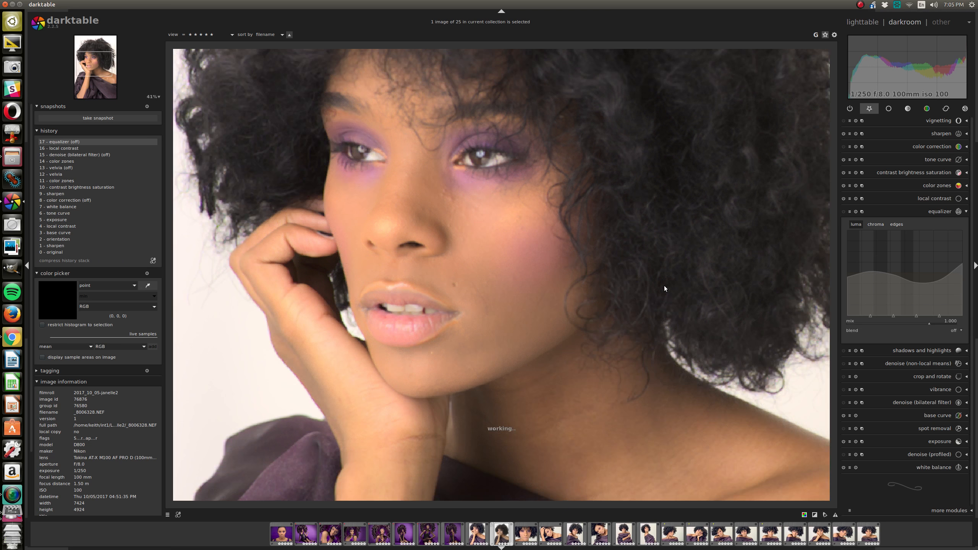
pyautogui.scroll(1, 594, 223)
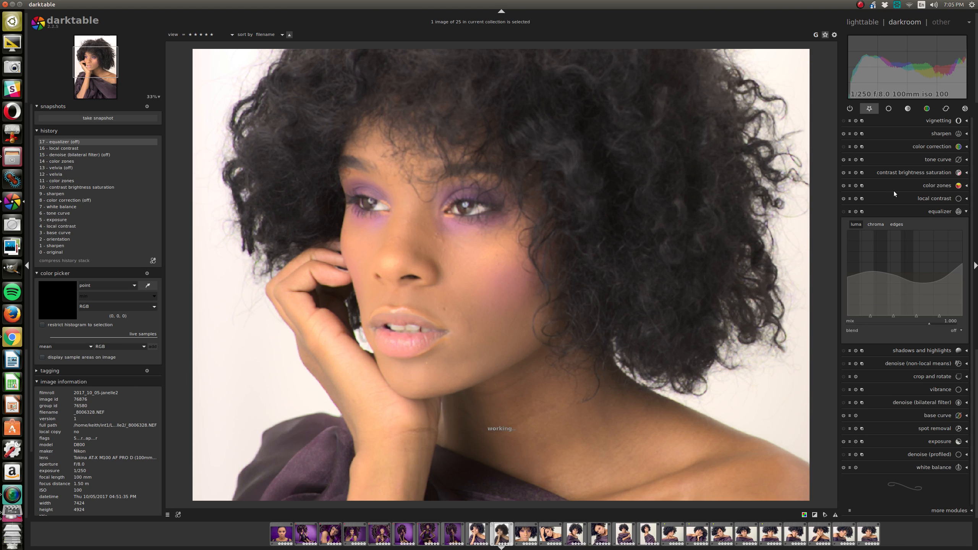
# - Re-enable the equalizer and raise the coarse and medium-coarse points of its luma curve slightly
pyautogui.click(844, 212)
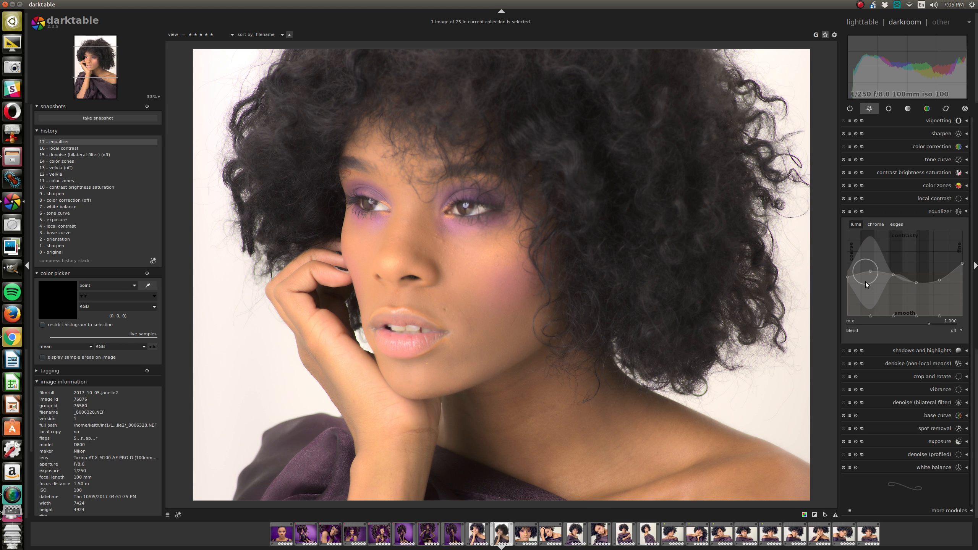
pyautogui.moveTo(870, 271); pyautogui.dragTo(870, 267)
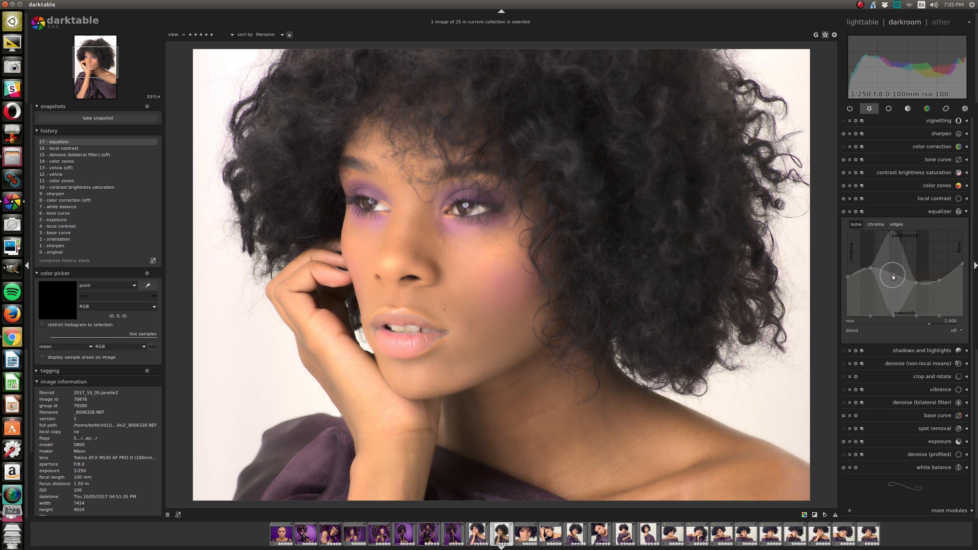
pyautogui.moveTo(892, 274); pyautogui.dragTo(894, 270)
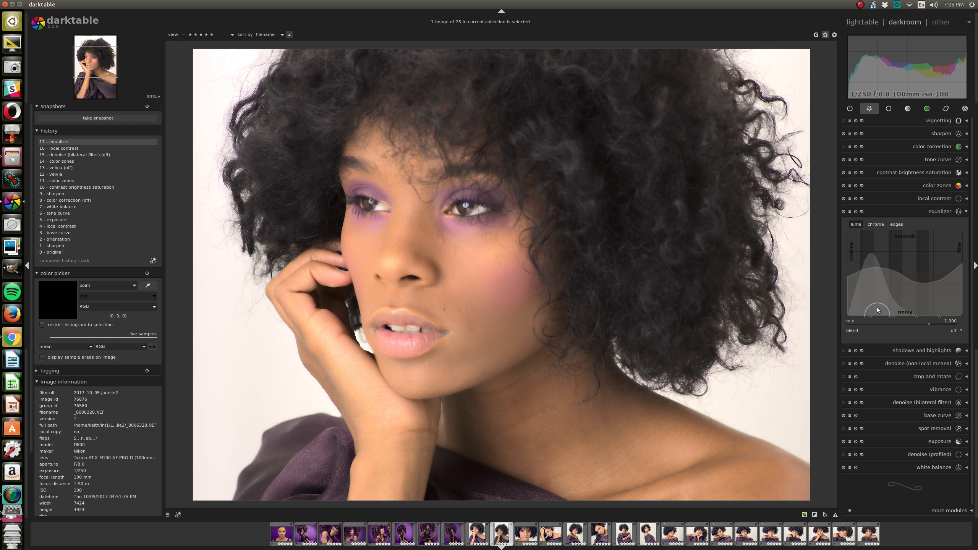
# - Raise the lower noise-smoothing curve of the equalizer's luma channel slightly across the medium and fine detail
pyautogui.moveTo(933, 312)
pyautogui.mouseDown()
pyautogui.moveTo(937, 301)
pyautogui.moveTo(919, 313)
pyautogui.moveTo(916, 298)
pyautogui.moveTo(907, 318)
pyautogui.moveTo(894, 317)
pyautogui.moveTo(929, 313)
pyautogui.moveTo(915, 316)
pyautogui.mouseUp()
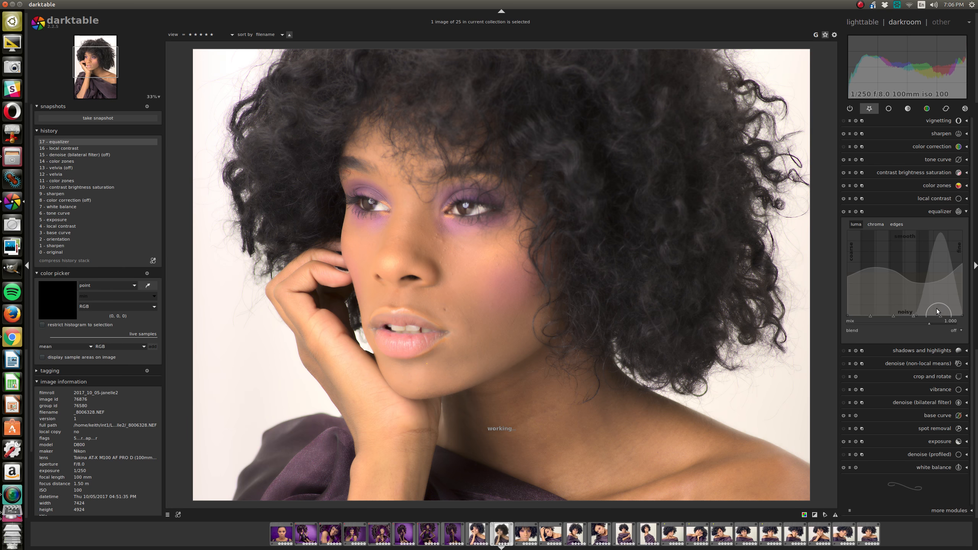
pyautogui.moveTo(937, 309); pyautogui.dragTo(934, 302)
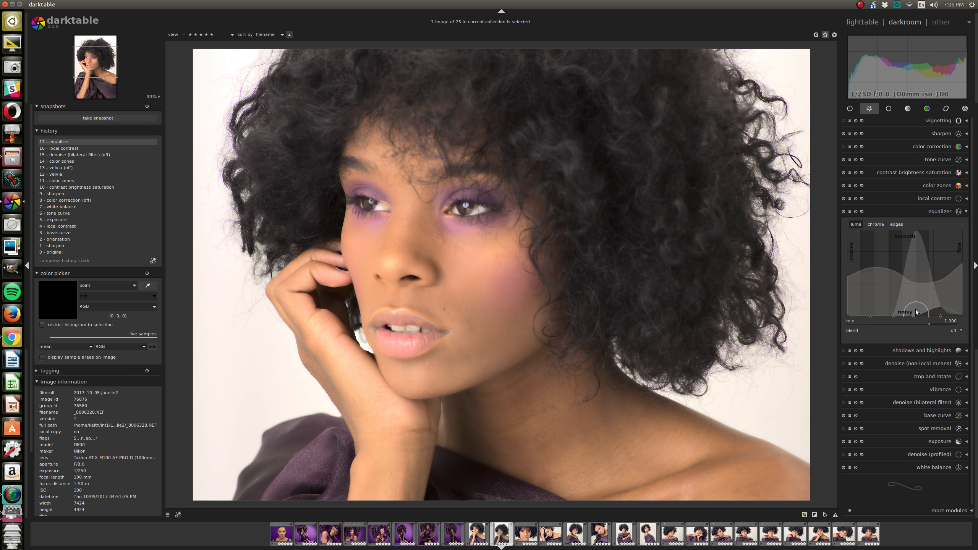
pyautogui.moveTo(915, 309); pyautogui.dragTo(909, 300)
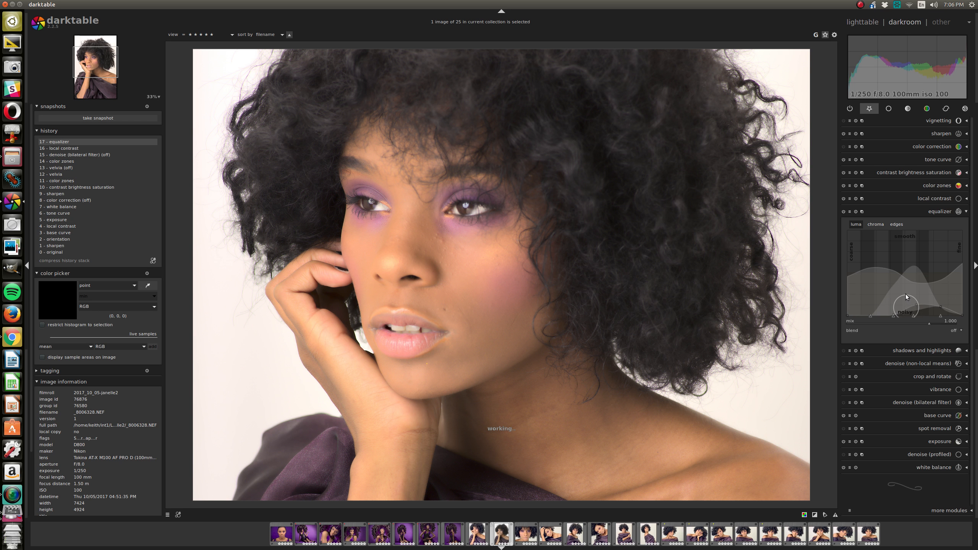
pyautogui.moveTo(892, 311); pyautogui.dragTo(890, 303)
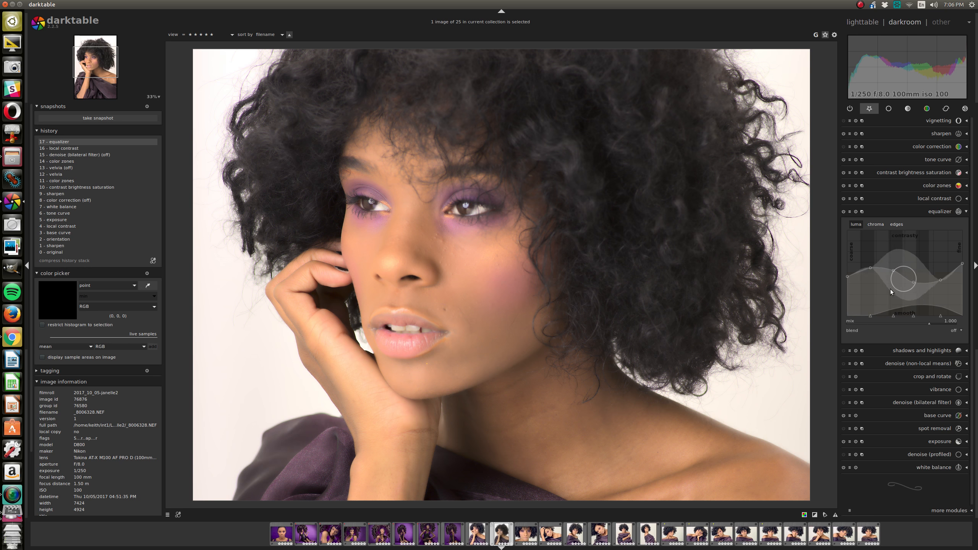
# - Compare the portrait with the equalizer off and on, first close up and then zoomed out
pyautogui.click(844, 213)
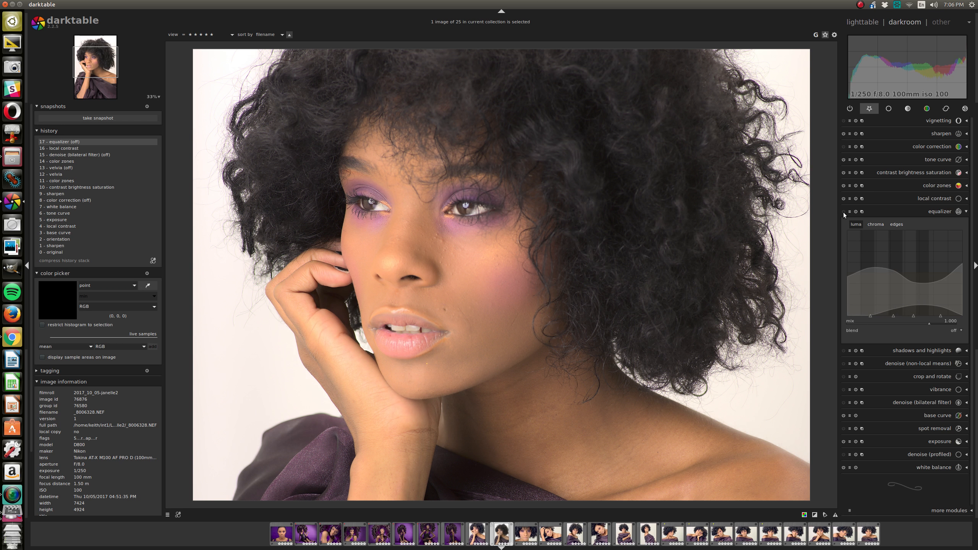
pyautogui.click(843, 213)
pyautogui.click(844, 213)
pyautogui.click(844, 213)
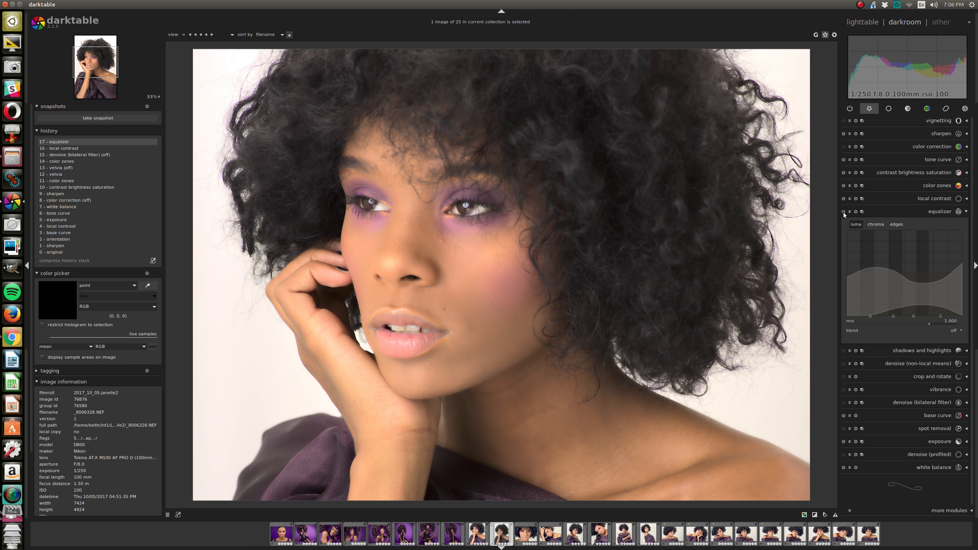
pyautogui.click(843, 213)
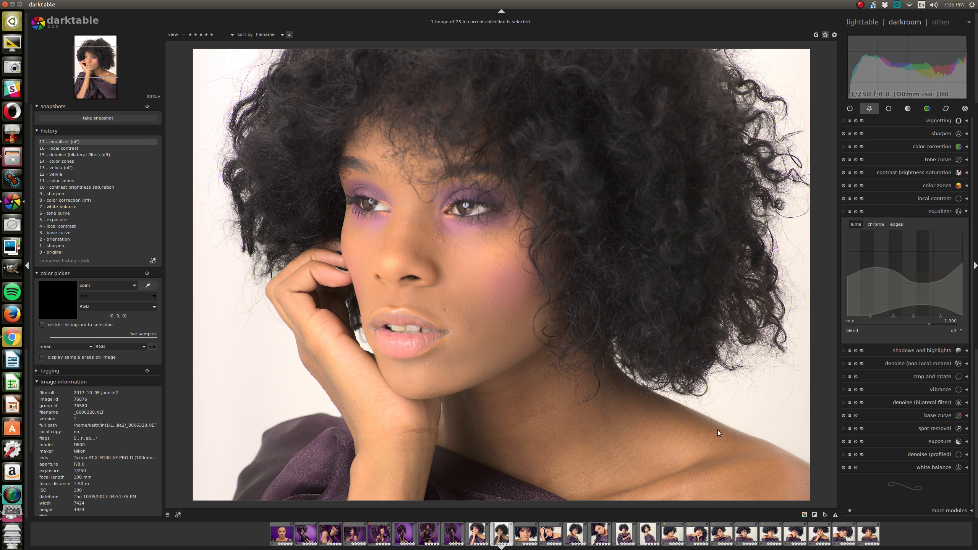
pyautogui.click(841, 211)
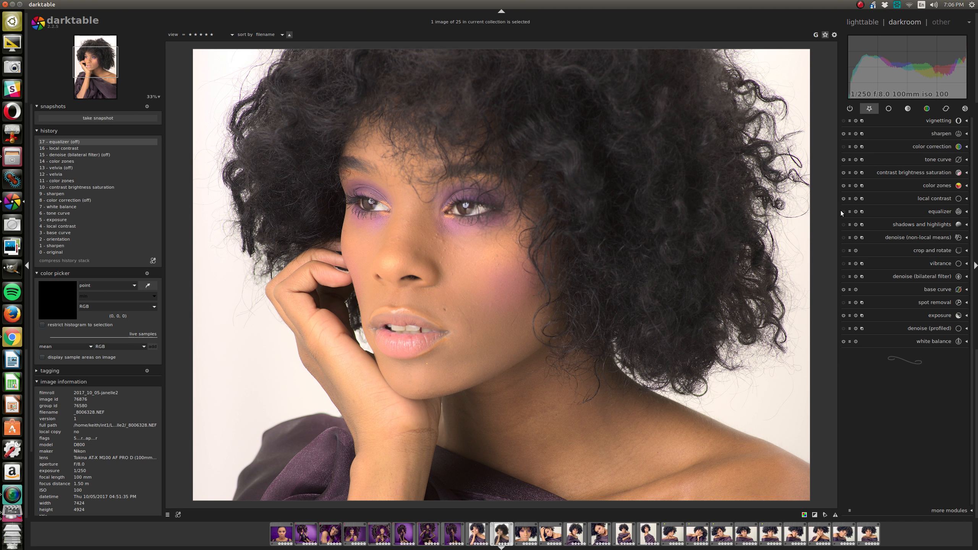
pyautogui.click(939, 214)
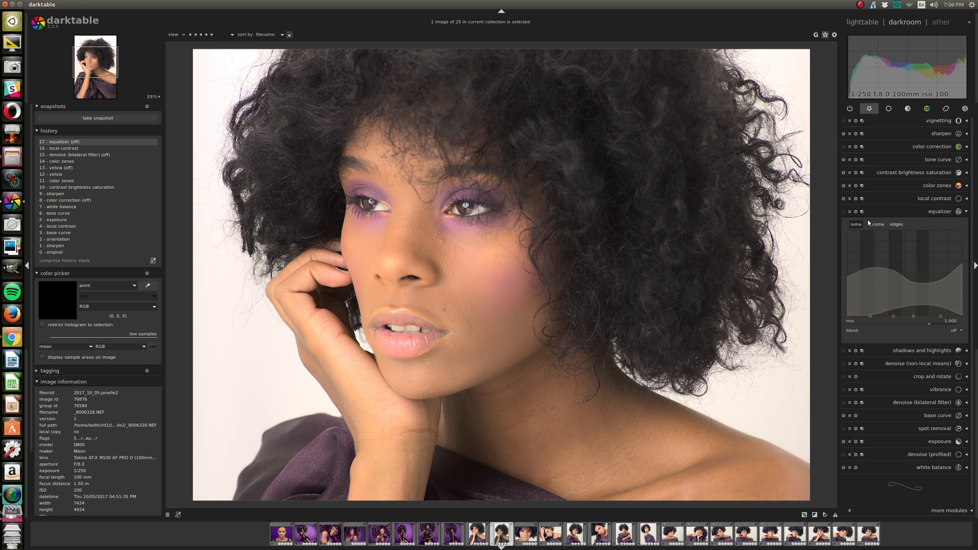
pyautogui.click(843, 211)
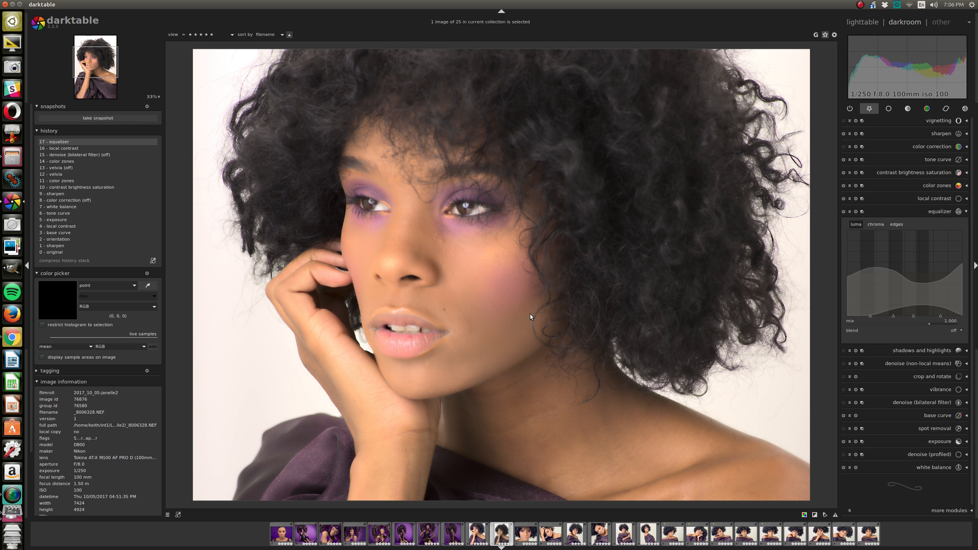
pyautogui.scroll(-1, 520, 308)
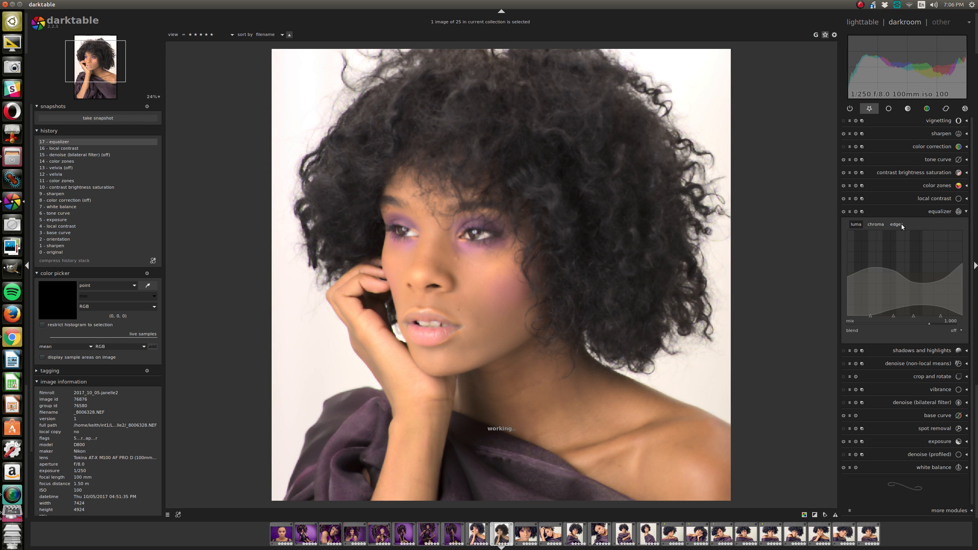
pyautogui.click(843, 212)
pyautogui.click(843, 212)
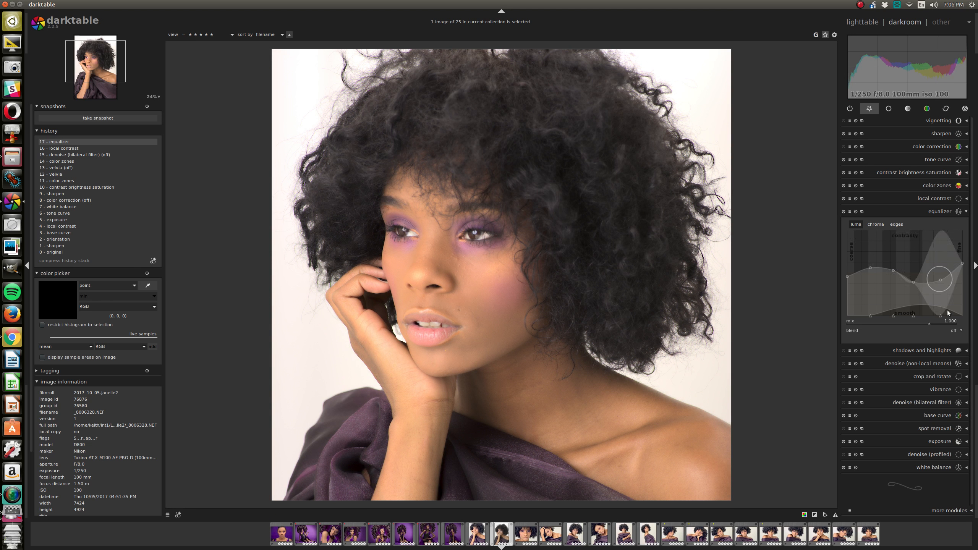
# - Set the equalizer's blending to a drawn mask and turn mask inversion on
pyautogui.click(957, 331)
pyautogui.click(953, 345)
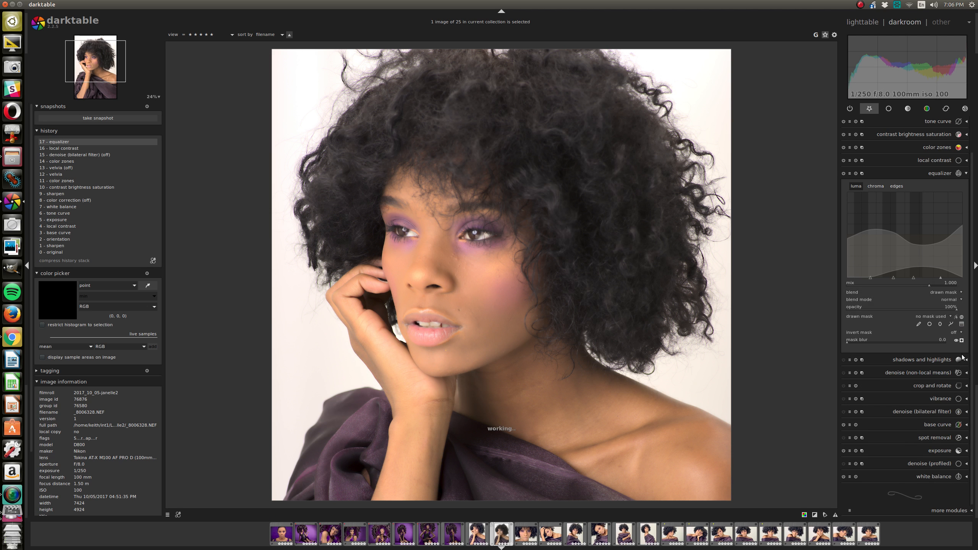
pyautogui.click(958, 333)
pyautogui.click(955, 340)
# - Brush a short mask stroke over each of the model's eyes to exclude them from the equalizer effect
pyautogui.click(919, 324)
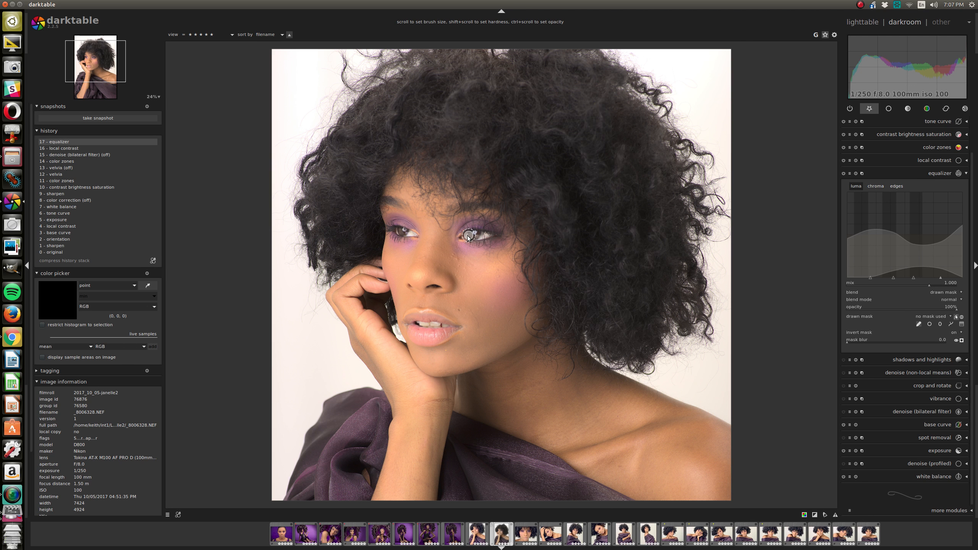
pyautogui.moveTo(466, 236)
pyautogui.mouseDown()
pyautogui.moveTo(499, 235)
pyautogui.moveTo(462, 240)
pyautogui.moveTo(477, 235)
pyautogui.mouseUp()
pyautogui.click(919, 324)
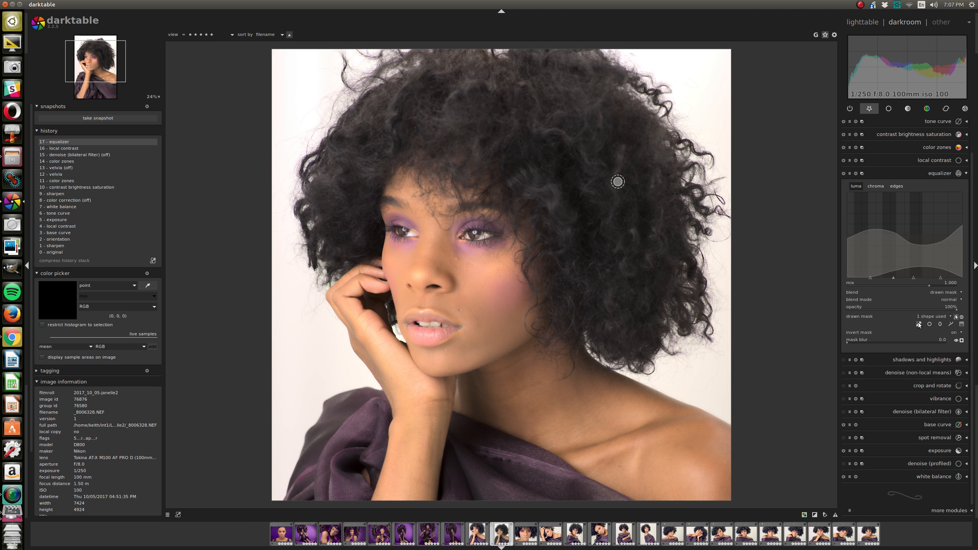
pyautogui.moveTo(395, 231)
pyautogui.mouseDown()
pyautogui.moveTo(412, 233)
pyautogui.moveTo(390, 232)
pyautogui.mouseUp()
# - Increase the mask blur slightly to soften the eye strokes' edges, and collapse the equalizer settings
pyautogui.scroll(3, 857, 341)
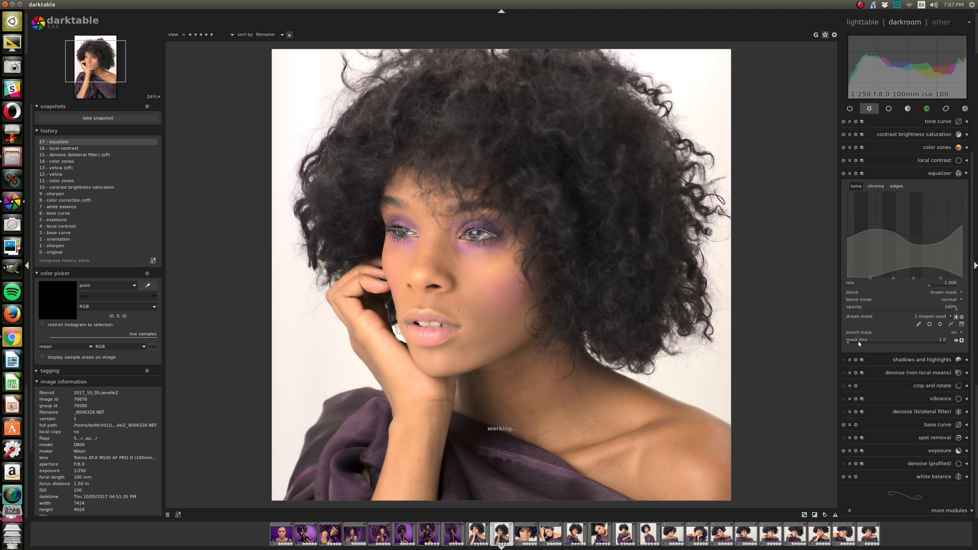
pyautogui.scroll(2, 859, 341)
pyautogui.click(935, 172)
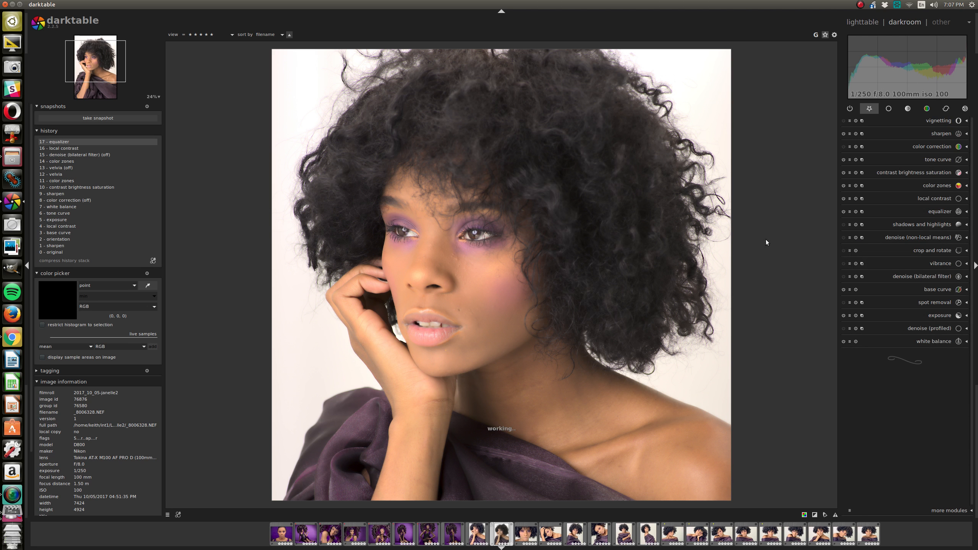
# - Compare the whole portrait with the masked equalizer switched off and on
pyautogui.scroll(-1, 600, 272)
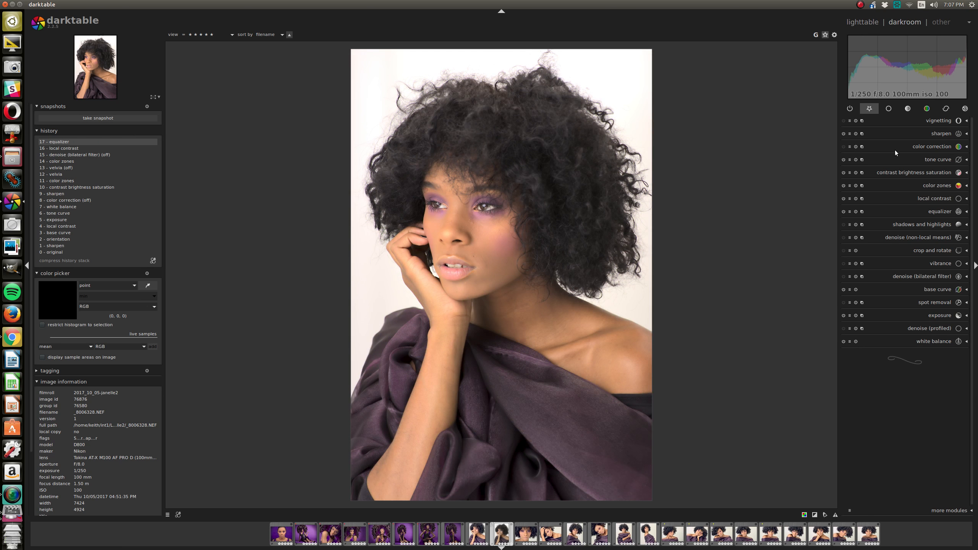
pyautogui.click(843, 211)
pyautogui.click(843, 212)
pyautogui.click(843, 212)
# - Return to the lighttable and open the fourth image of the fourth row, a landscape-format portrait, in the darkroom
pyautogui.press('l')
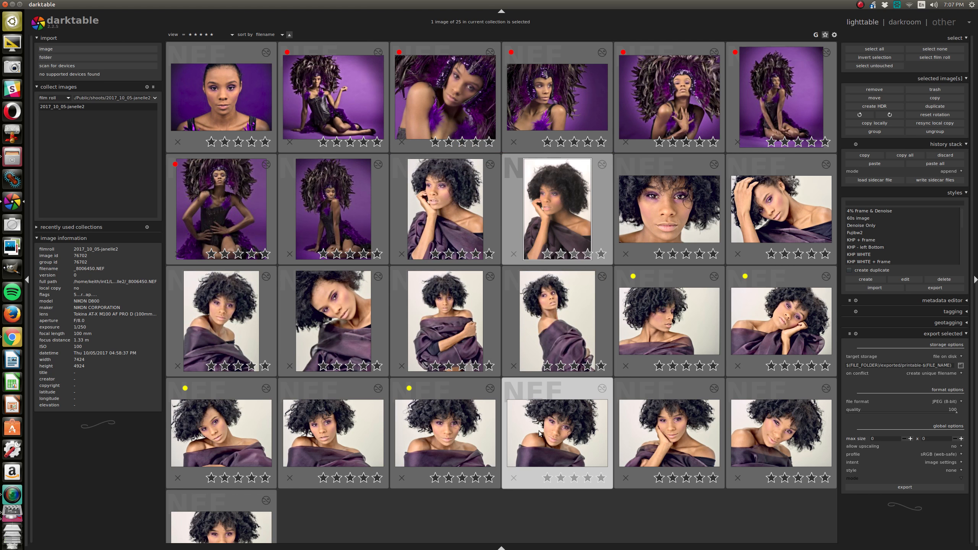
pyautogui.click(539, 432)
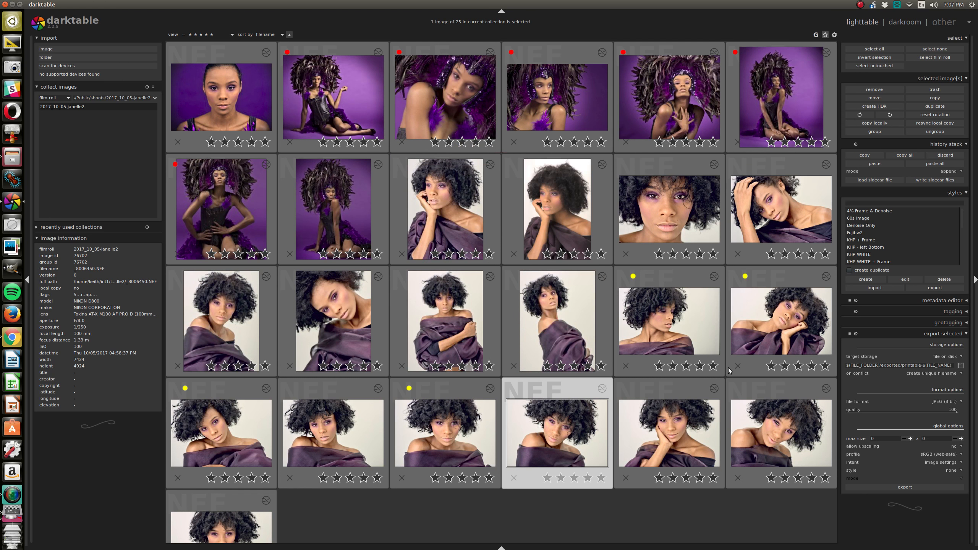
pyautogui.press('d')
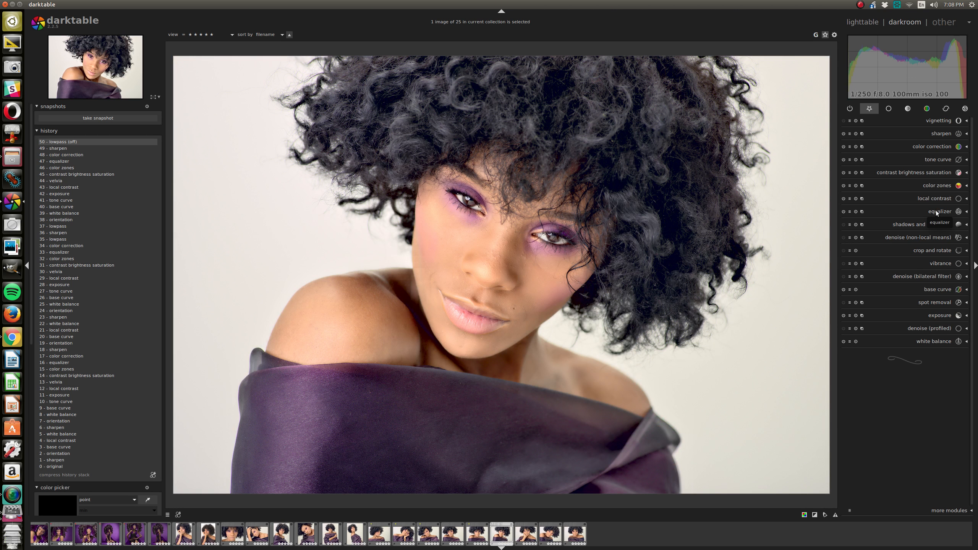
# - Show this image's equalizer luma curve and compare the picture with the module off and back on
pyautogui.click(935, 210)
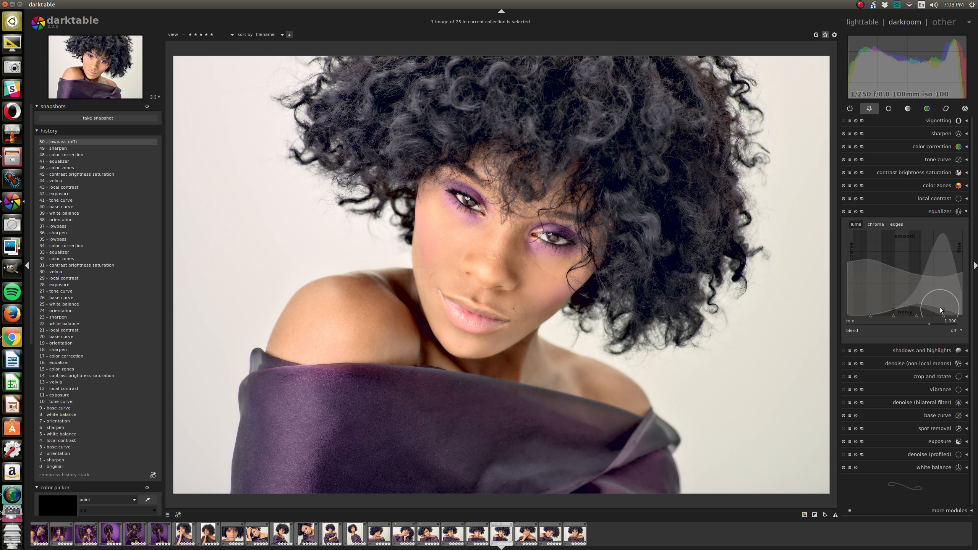
pyautogui.click(844, 213)
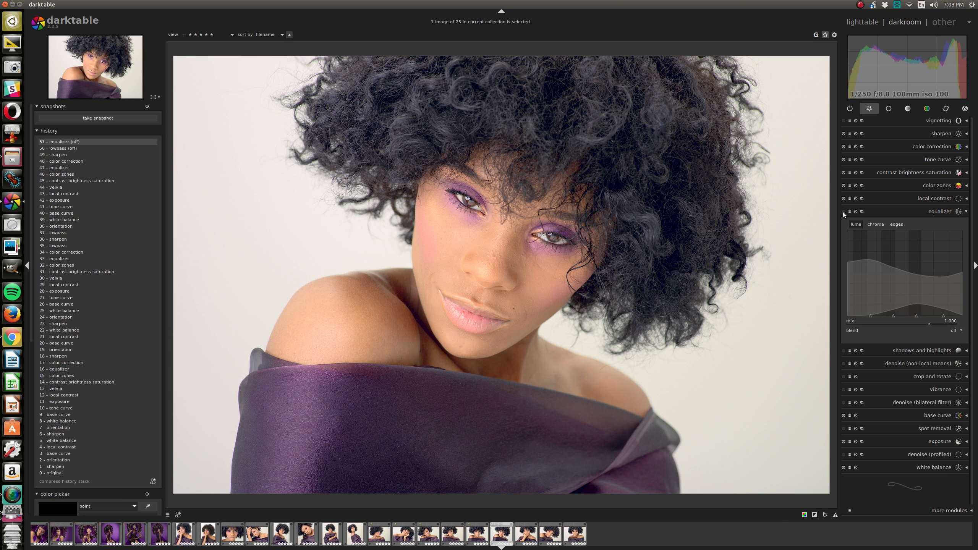
pyautogui.click(844, 212)
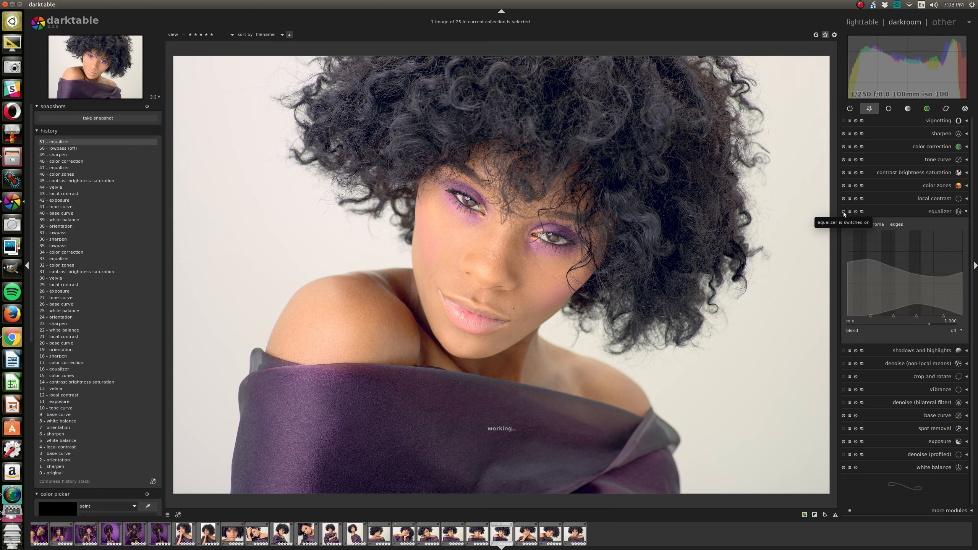